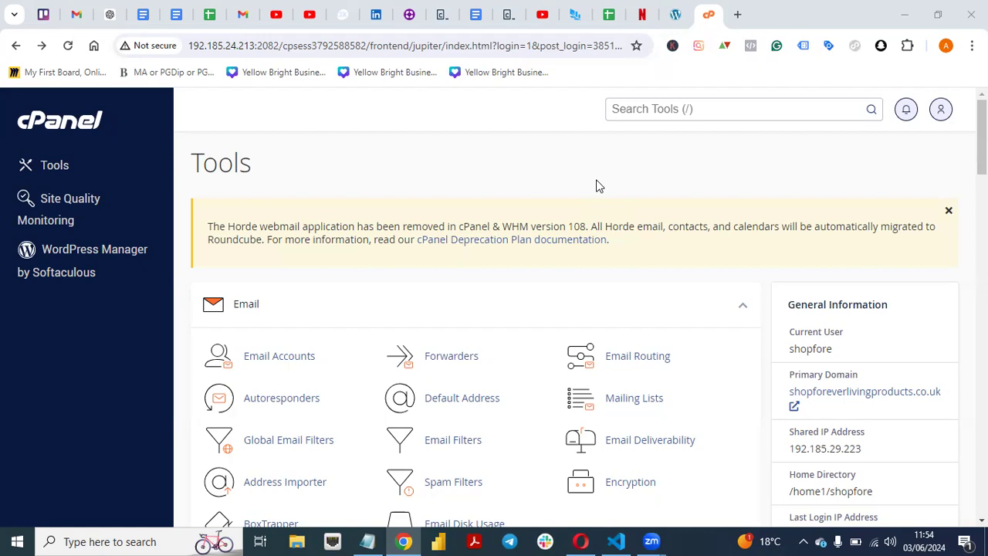
- Switch to the shopforeverlivingproducts.co.uk homepage tab, logged in as the site admin
click(674, 17)
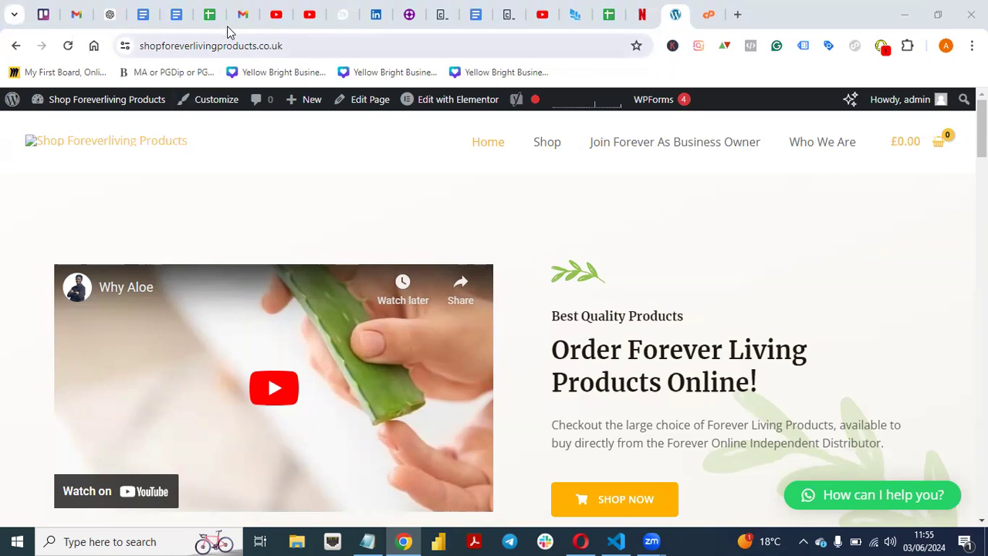
click(243, 17)
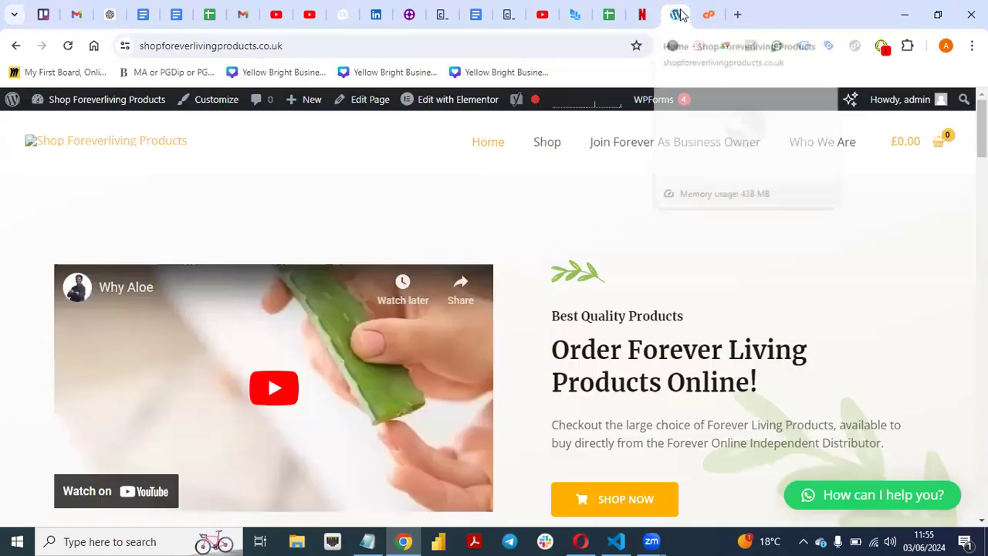
click(675, 14)
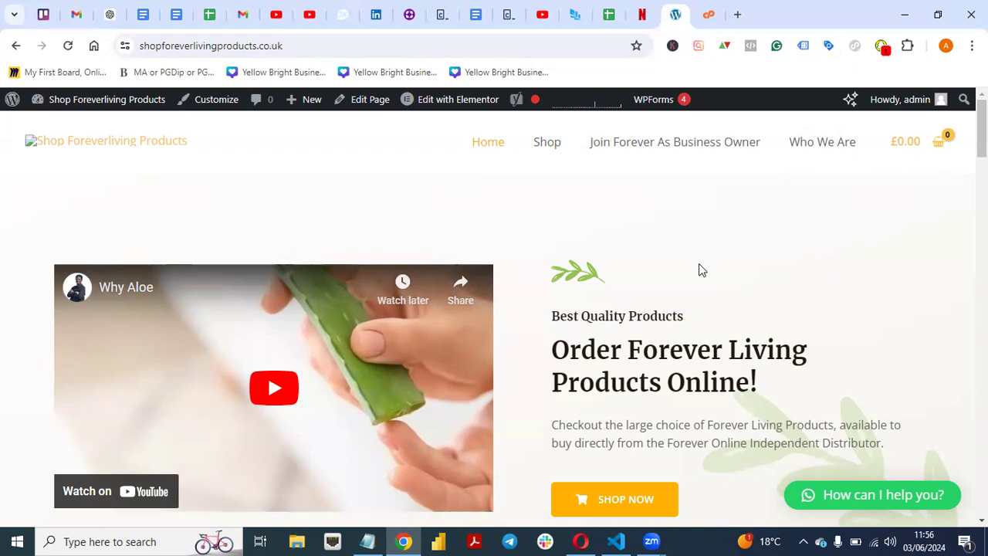
- Return to the shopfore account's cPanel Tools page after briefly revisiting the shop tab
click(709, 14)
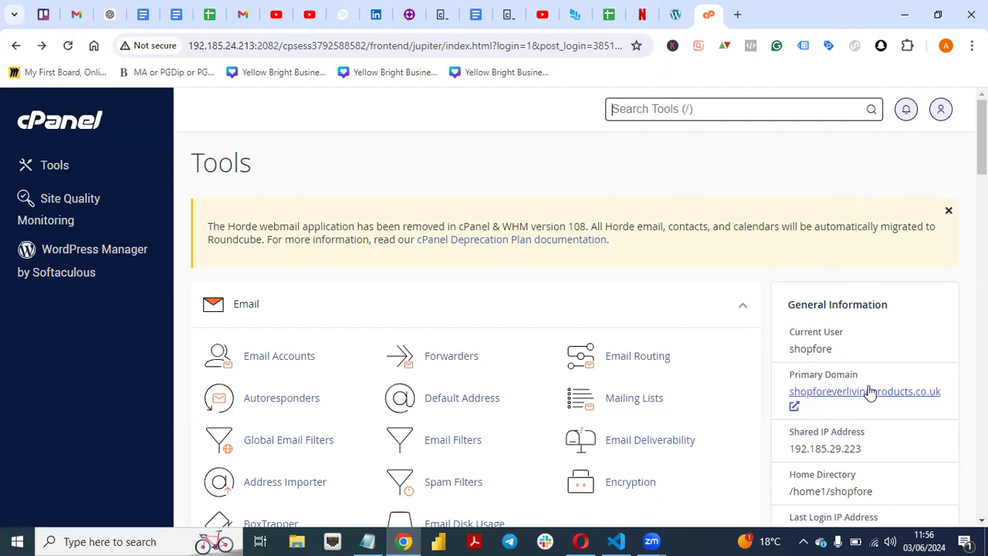
click(675, 14)
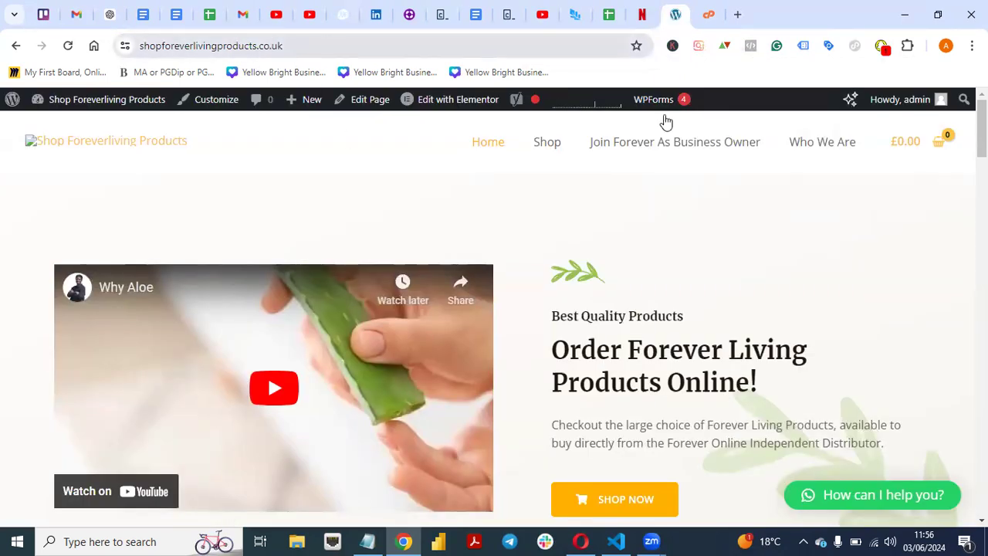
click(709, 15)
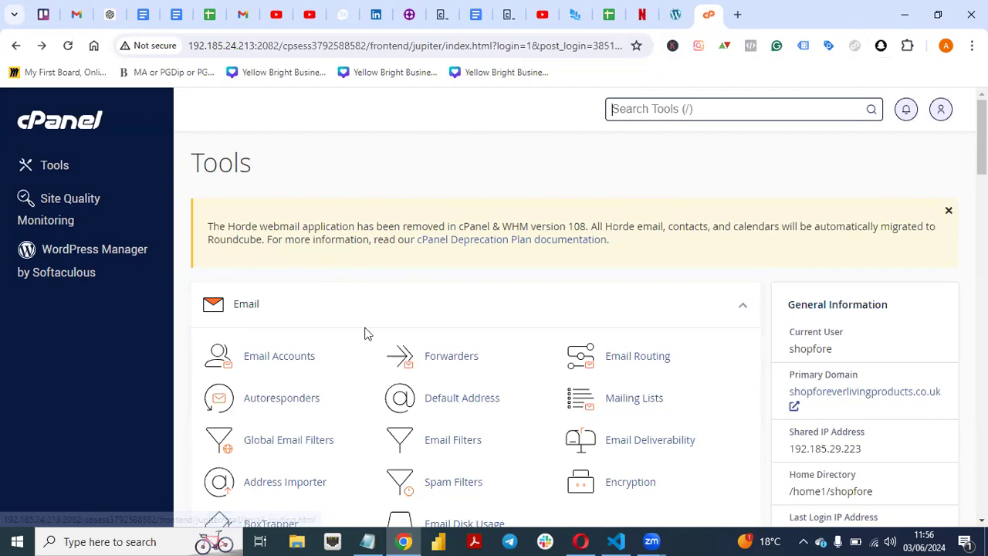
- Scroll down to the Software section and launch Softaculous Apps Installer
scroll(367, 334, down, 7)
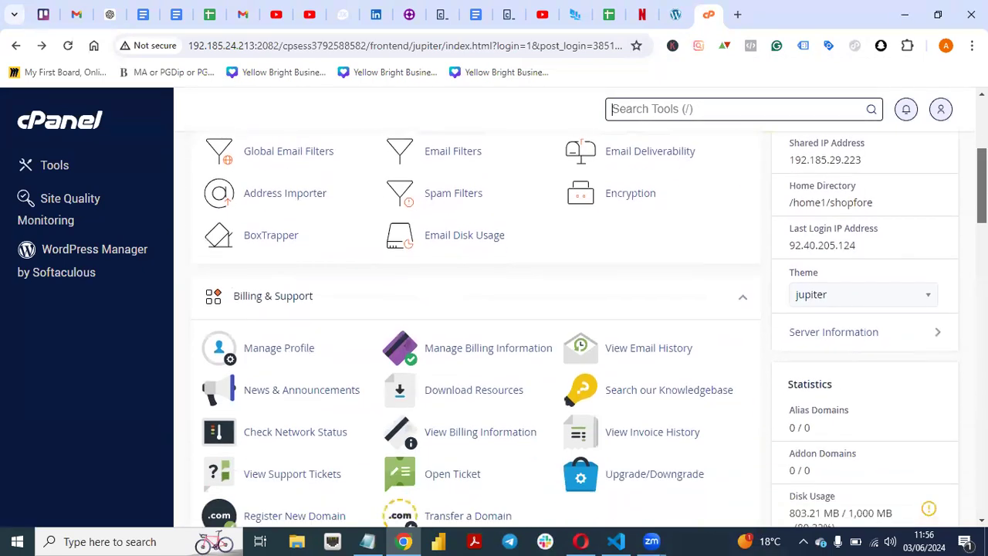
scroll(475, 329, down, 1)
scroll(476, 329, up, 6)
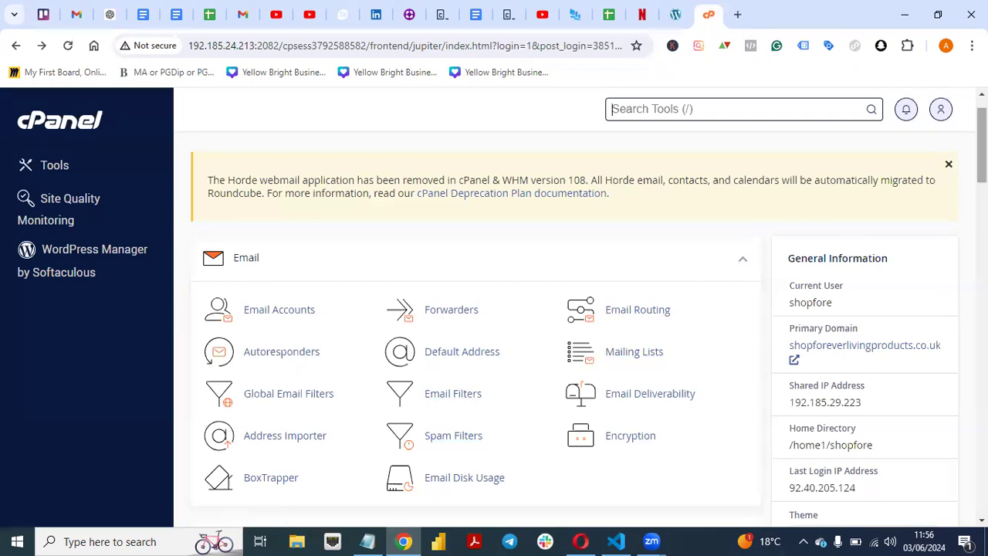
scroll(945, 203, down, 2)
scroll(477, 324, down, 2)
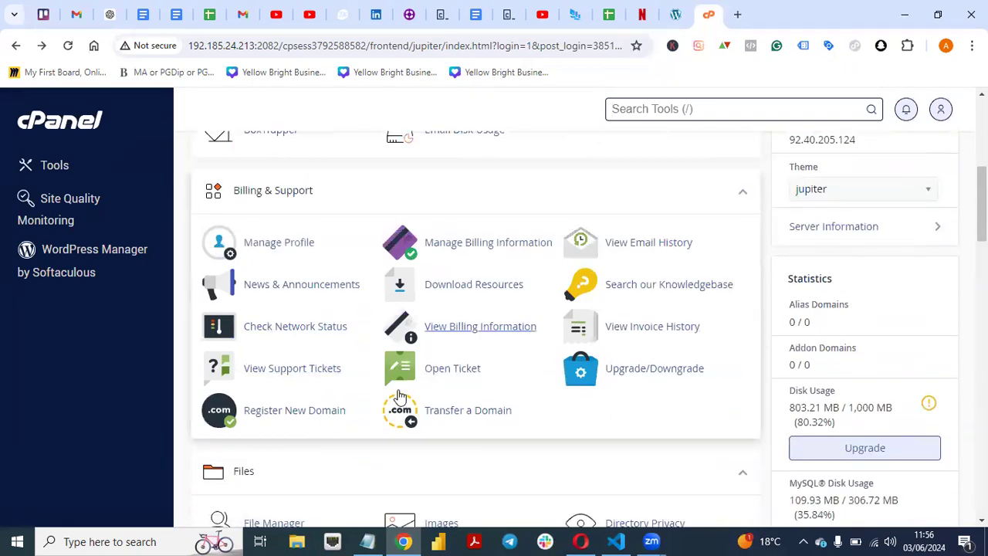
scroll(946, 228, down, 2)
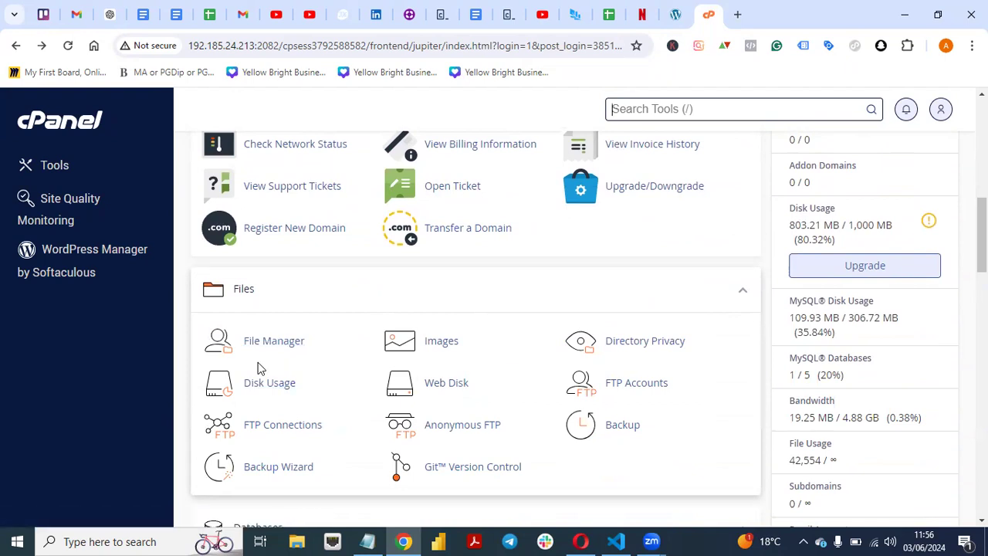
scroll(982, 232, down, 2)
scroll(476, 329, down, 2)
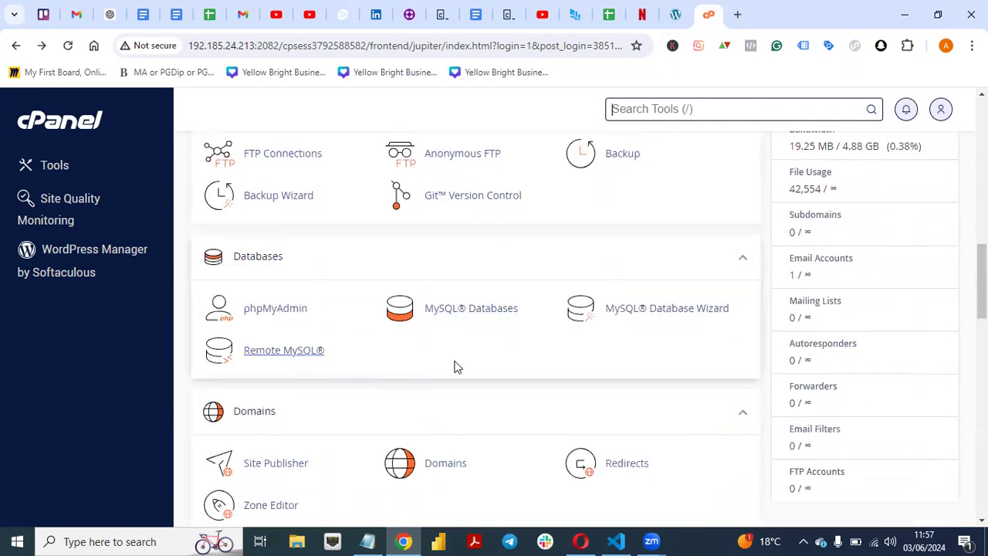
scroll(982, 293, down, 1)
scroll(475, 329, down, 6)
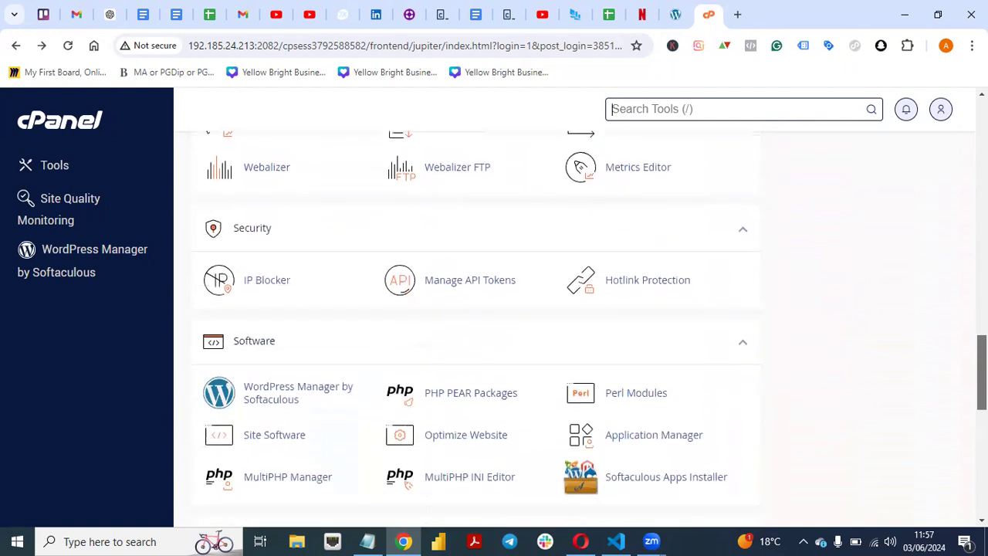
scroll(476, 329, down, 1)
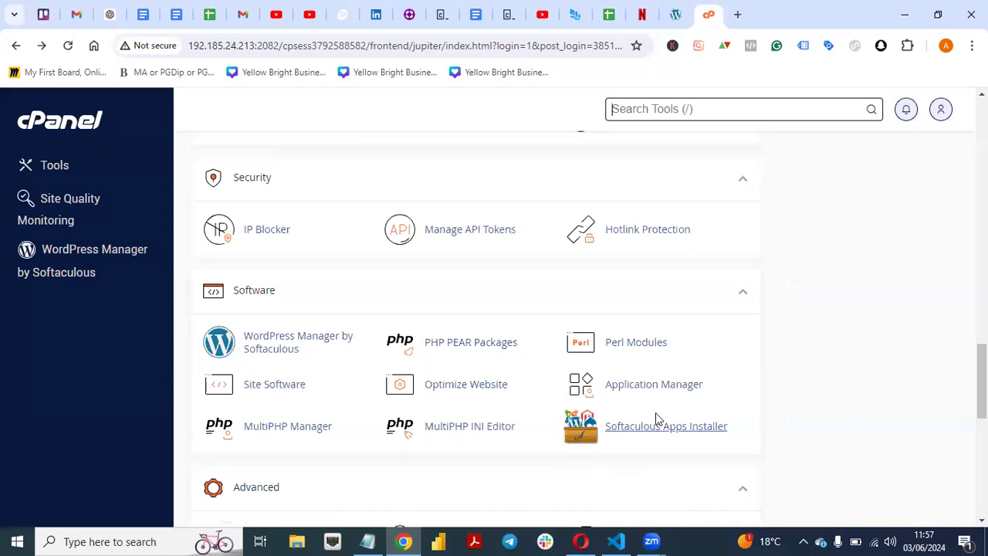
click(641, 429)
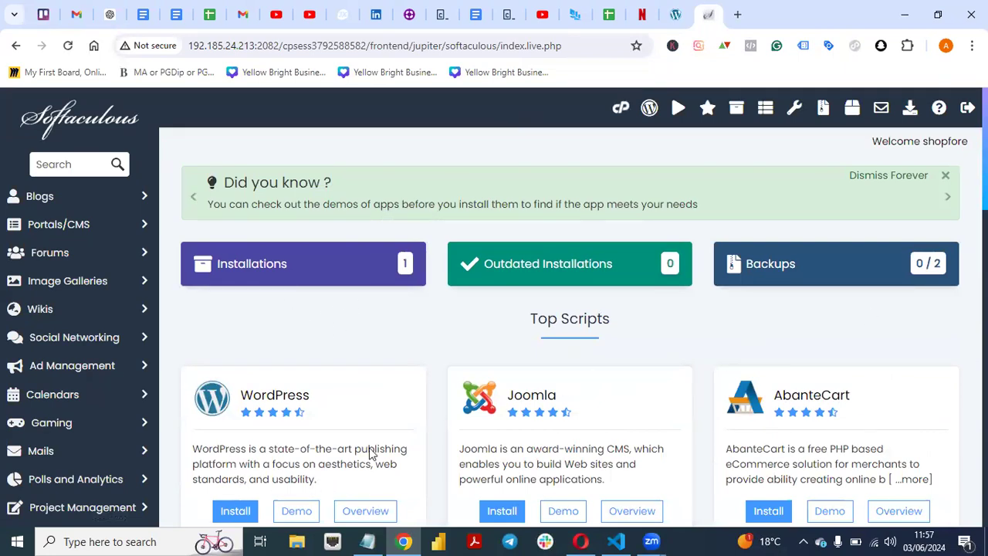
scroll(357, 410, down, 1)
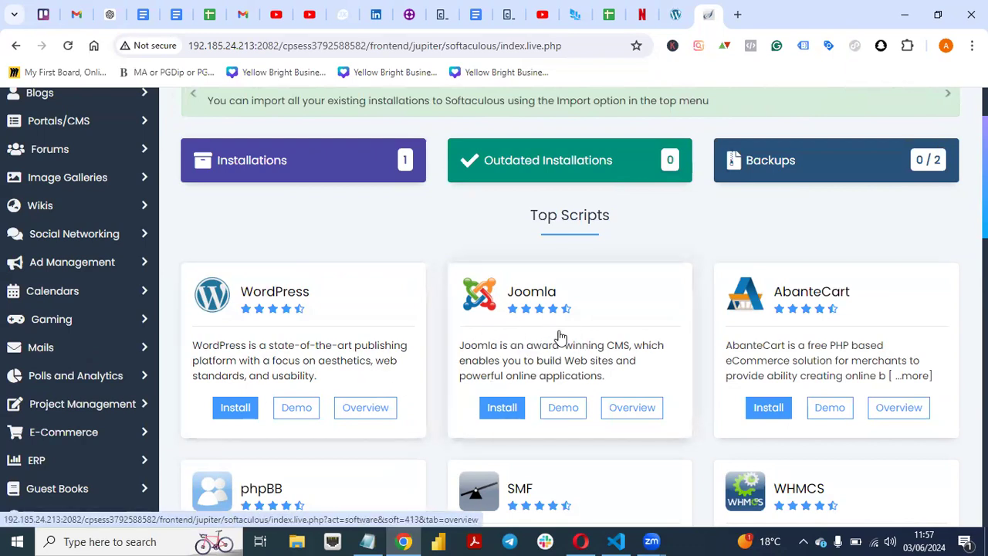
scroll(958, 285, down, 10)
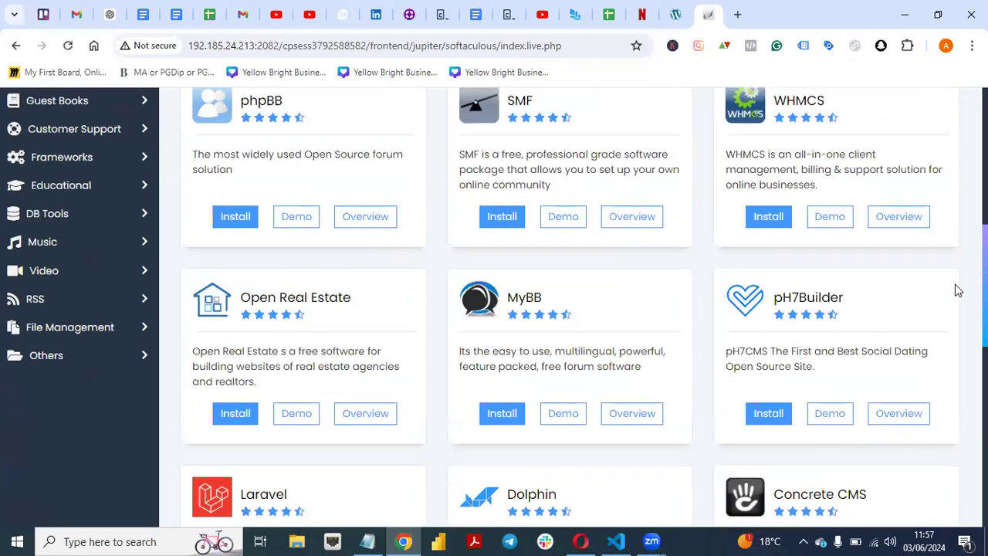
scroll(955, 424, up, 2)
scroll(963, 391, up, 5)
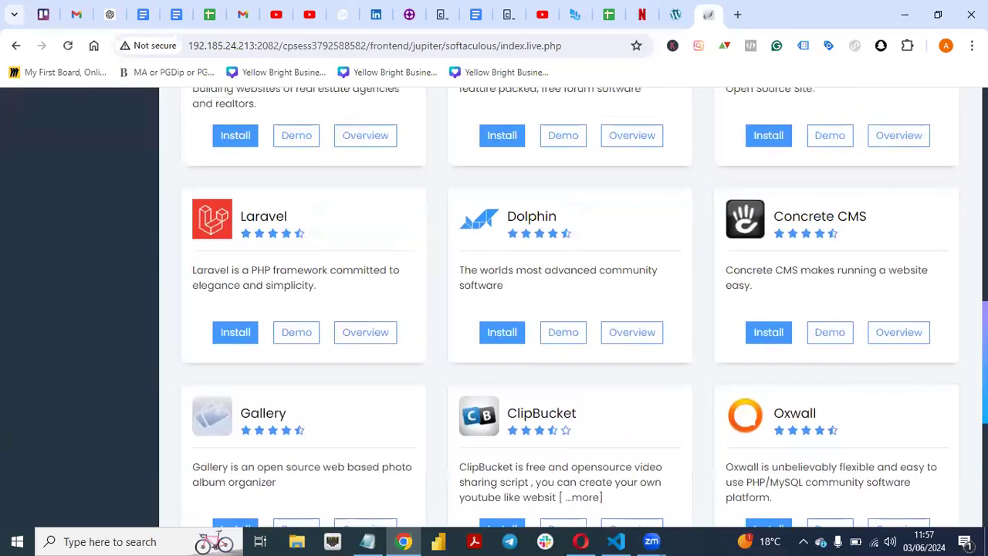
scroll(193, 358, up, 6)
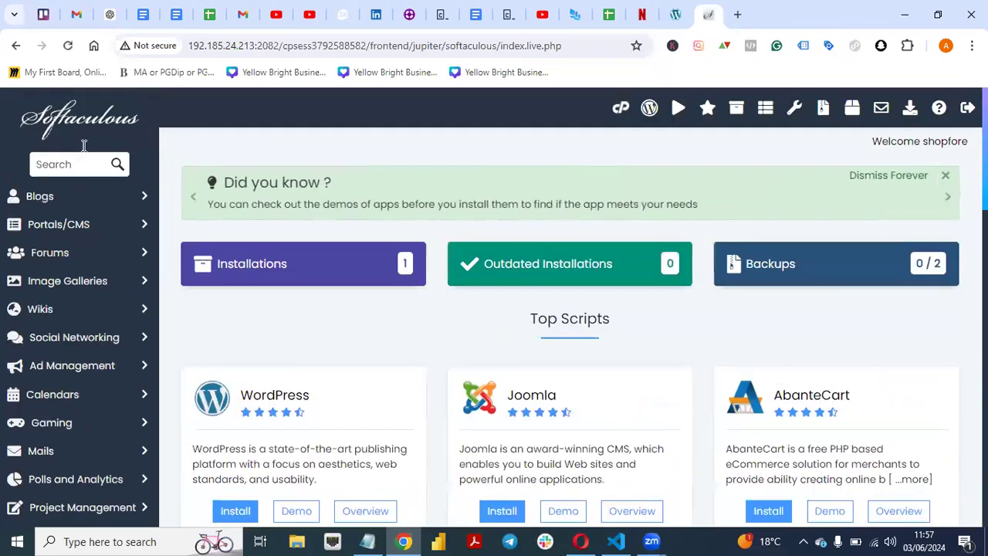
click(17, 48)
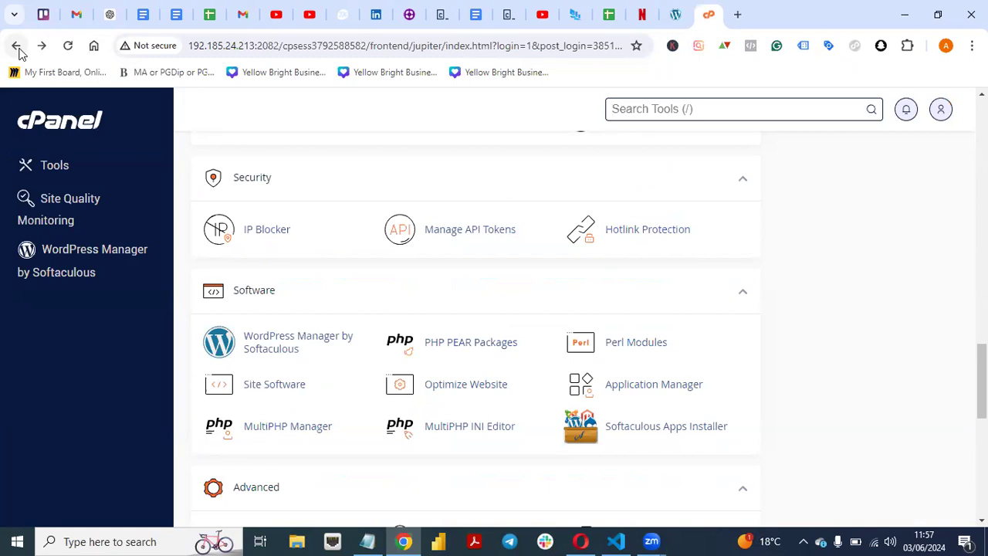
- Go to WordPress Manager by Softaculous and open Manage Users for shopforeverlivingproducts.co.uk
click(283, 350)
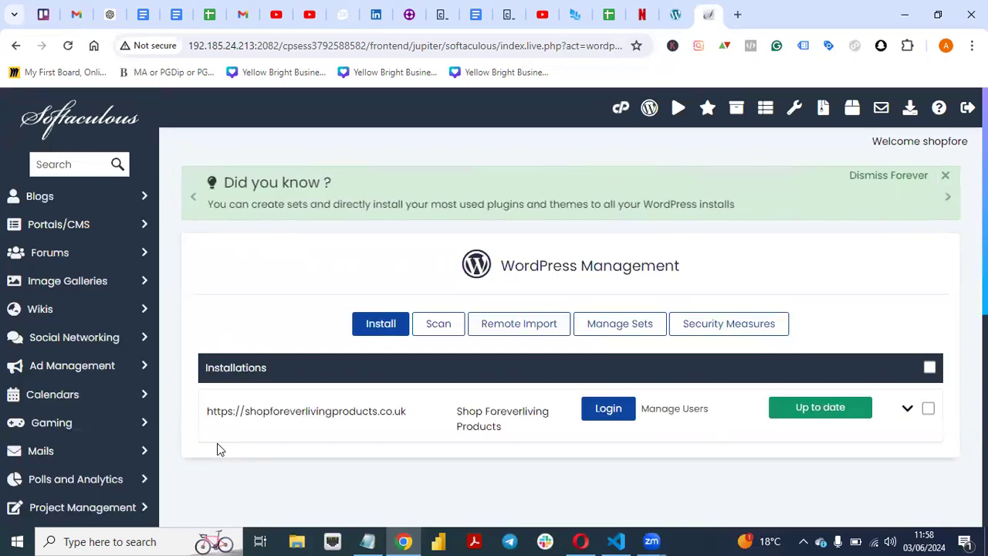
click(674, 410)
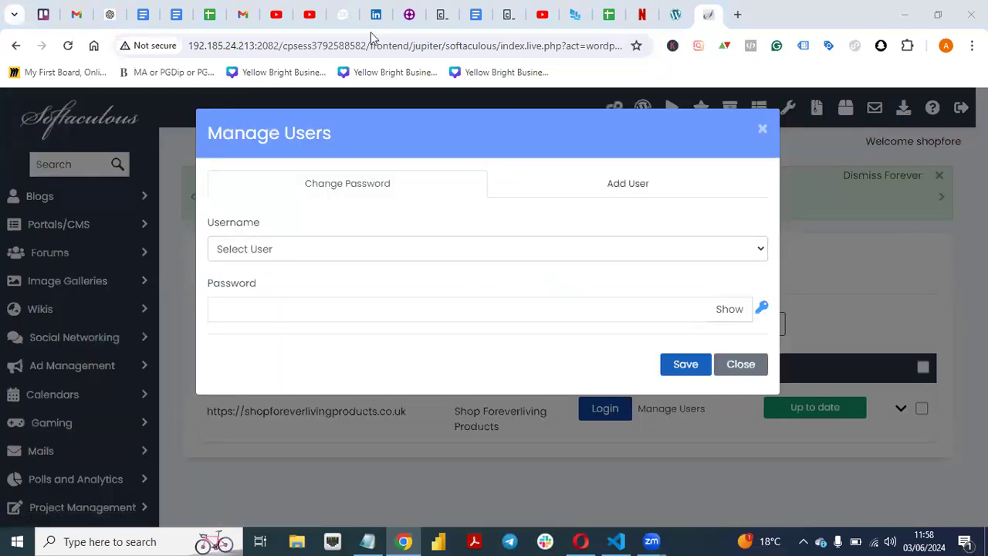
- Switch to the Add User form and set the role to SEO Manager
click(600, 193)
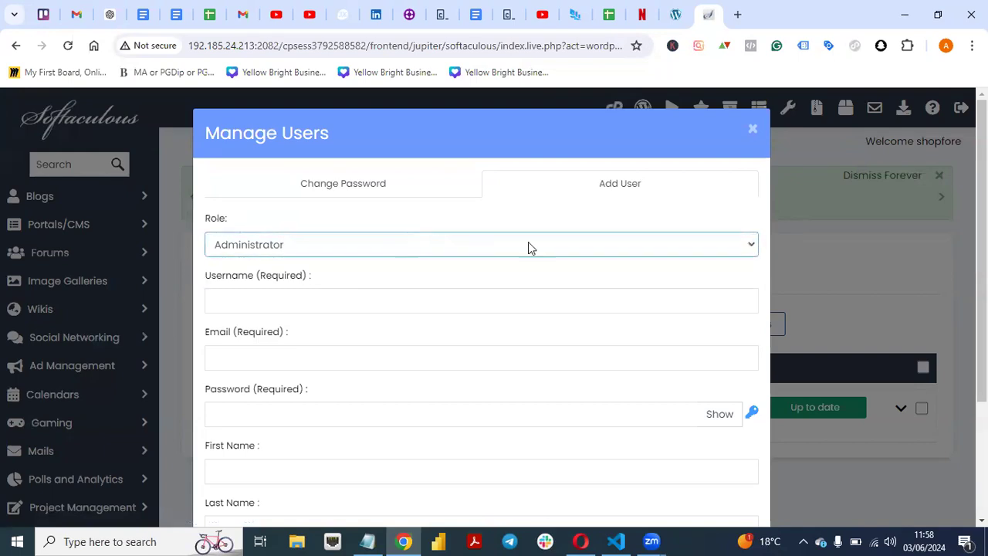
click(748, 245)
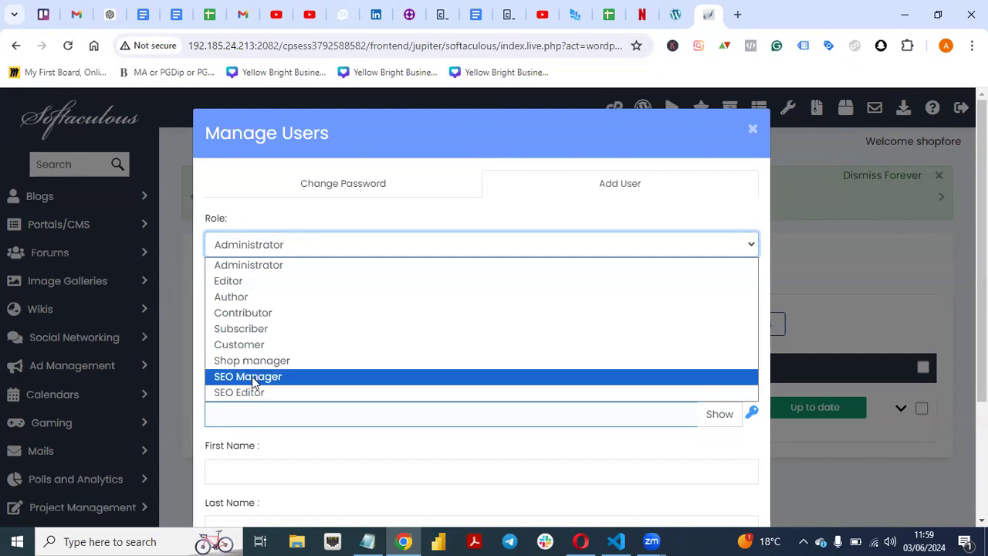
click(253, 377)
- Fill in admin as the username and place the cursor in the empty Email field
click(301, 297)
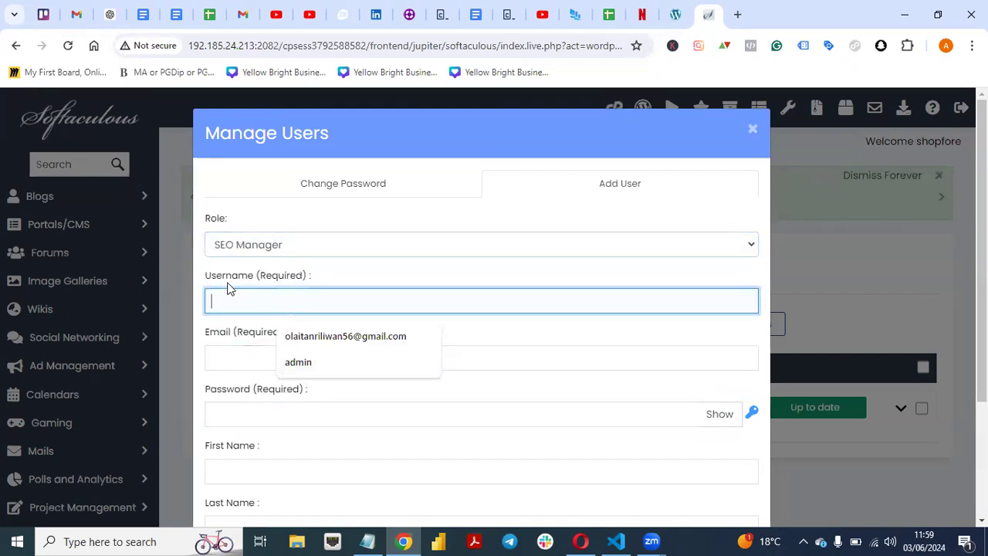
click(329, 362)
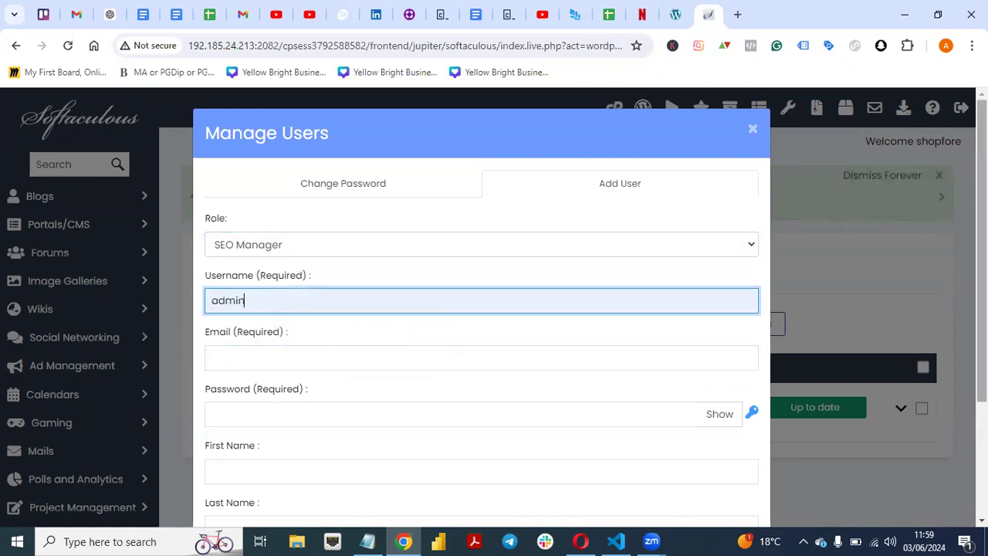
click(571, 296)
scroll(572, 297, down, 1)
click(549, 315)
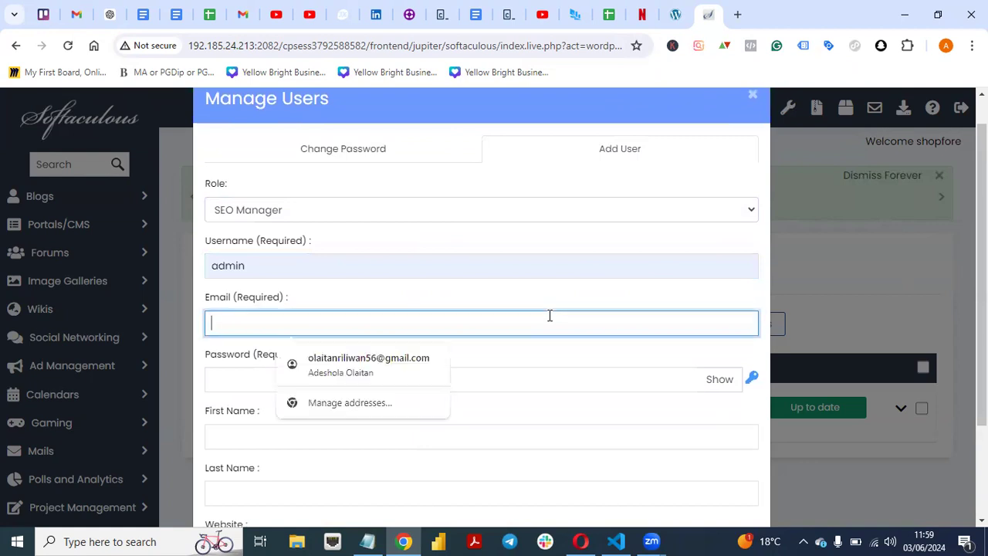
click(581, 542)
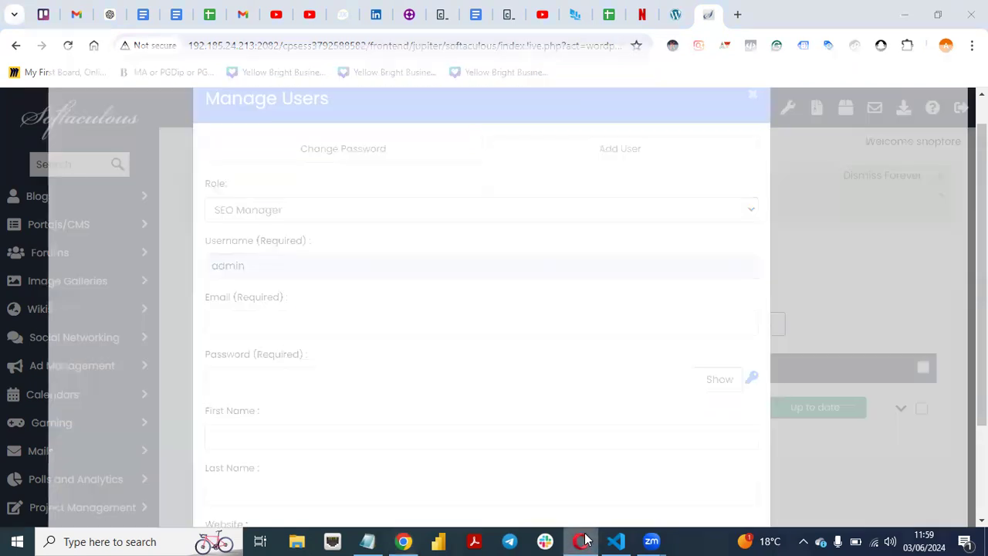
- Open Gmail's Google account panel and select the account's e-mail address for copying
click(963, 85)
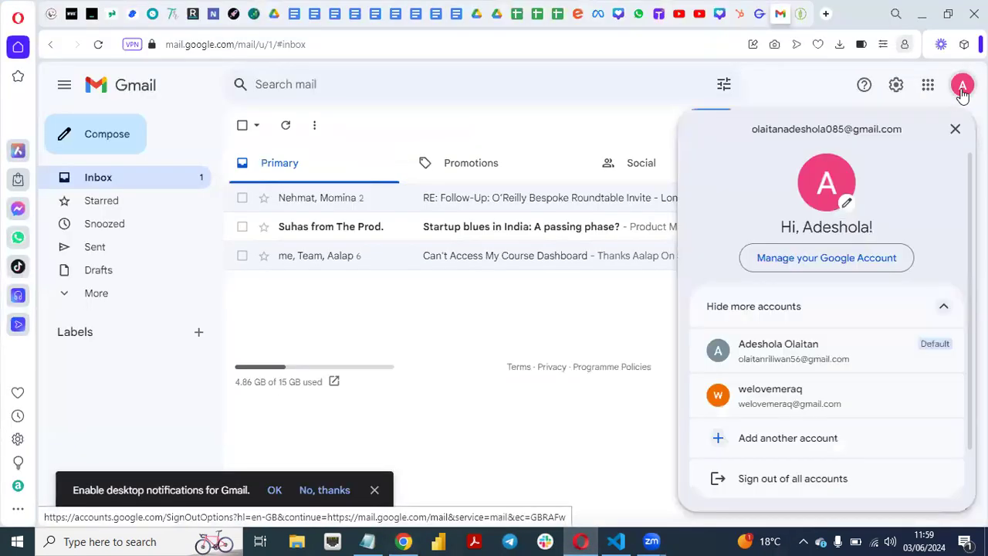
drag(750, 133, 905, 131)
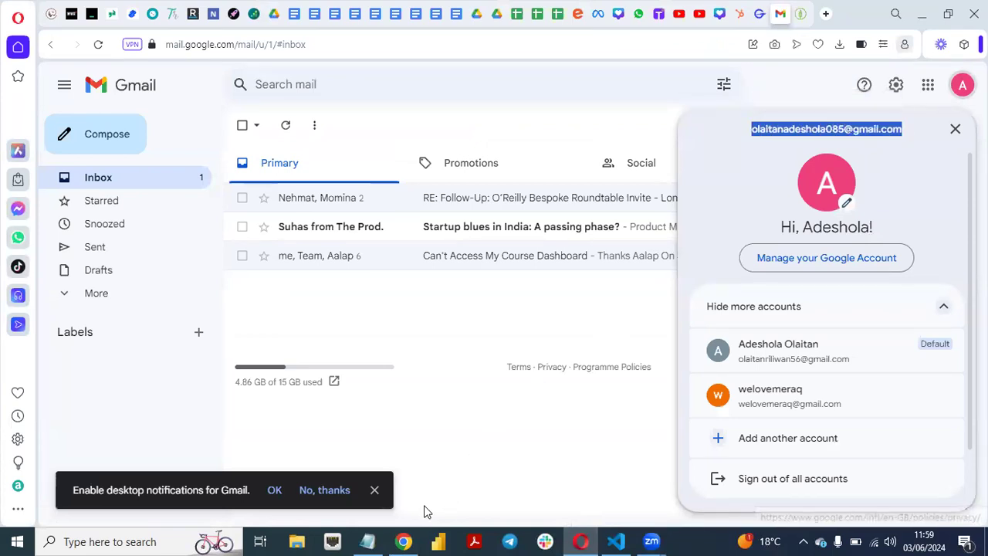
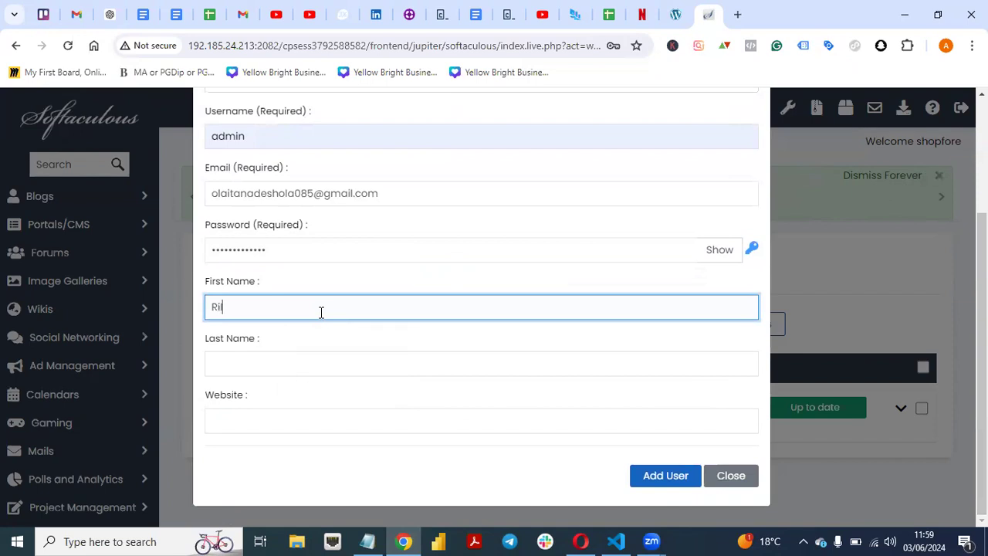
- Enter the new user's last name and submit the Add User form
click(305, 365)
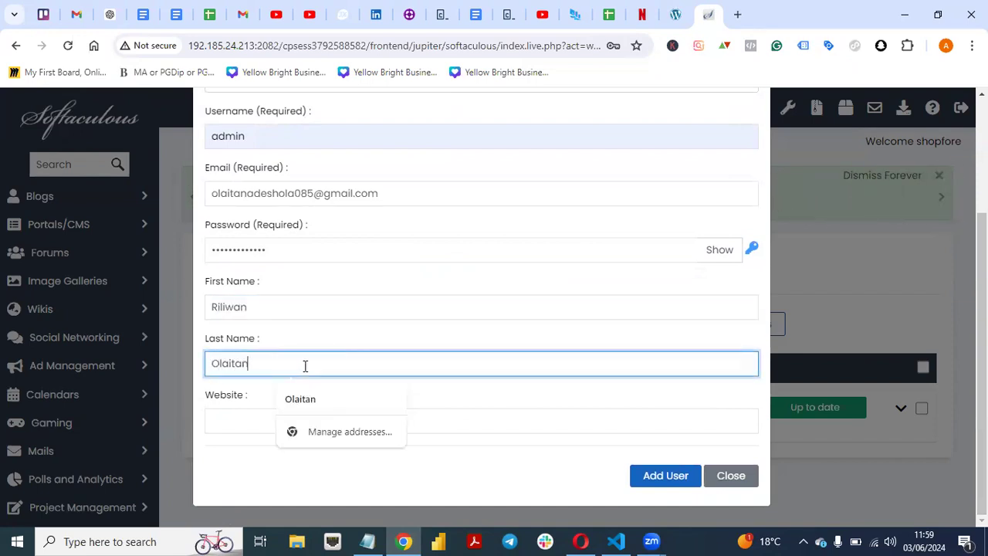
click(501, 341)
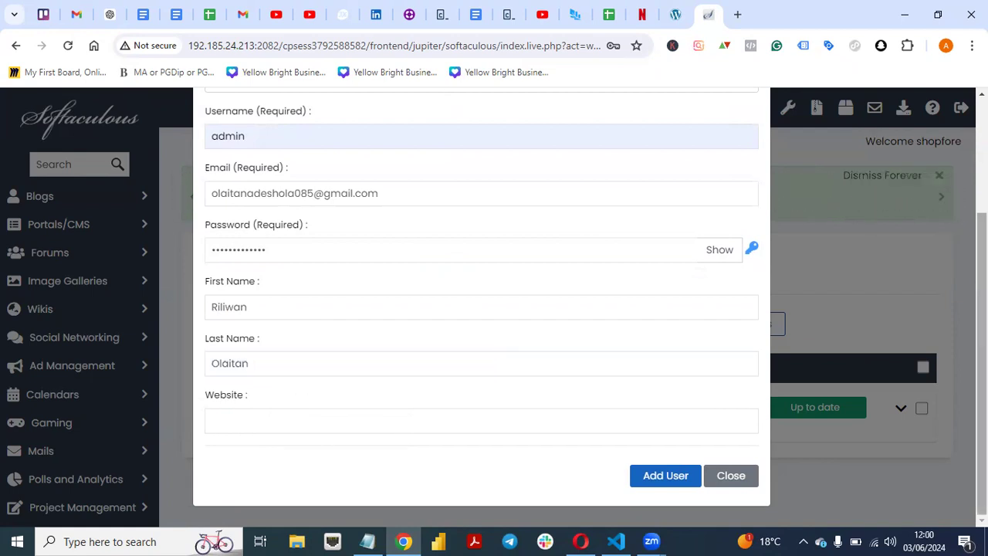
scroll(664, 461, up, 2)
scroll(664, 461, down, 2)
click(660, 476)
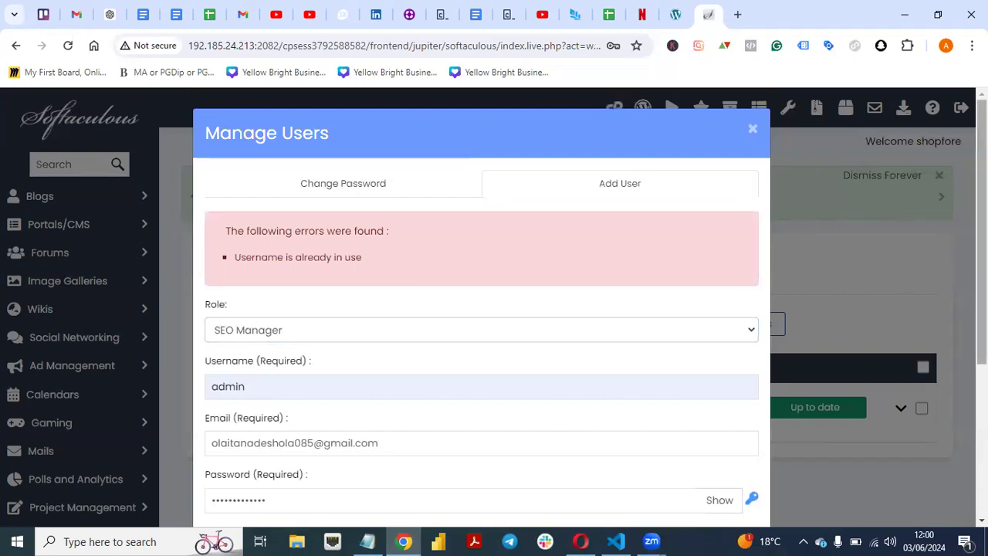
- After the 'Username is already in use' error, clear the rejected username from the Username field
scroll(981, 231, down, 1)
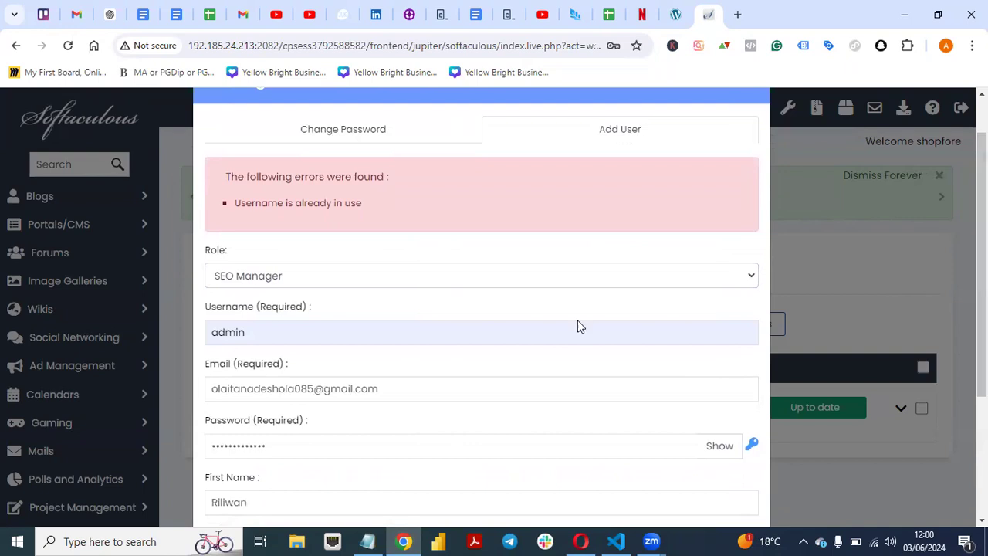
click(325, 331)
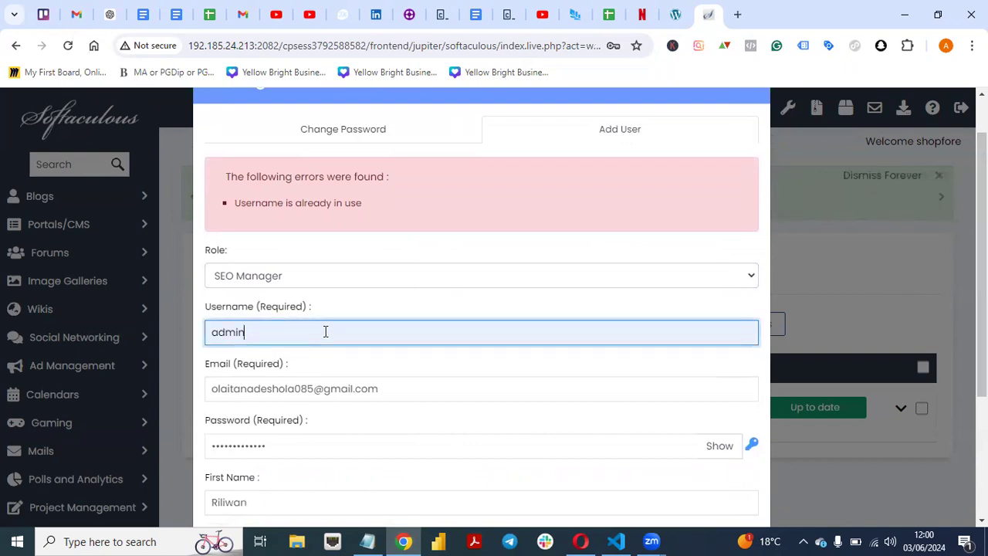
key(BackSpace)
key(BackSpace)
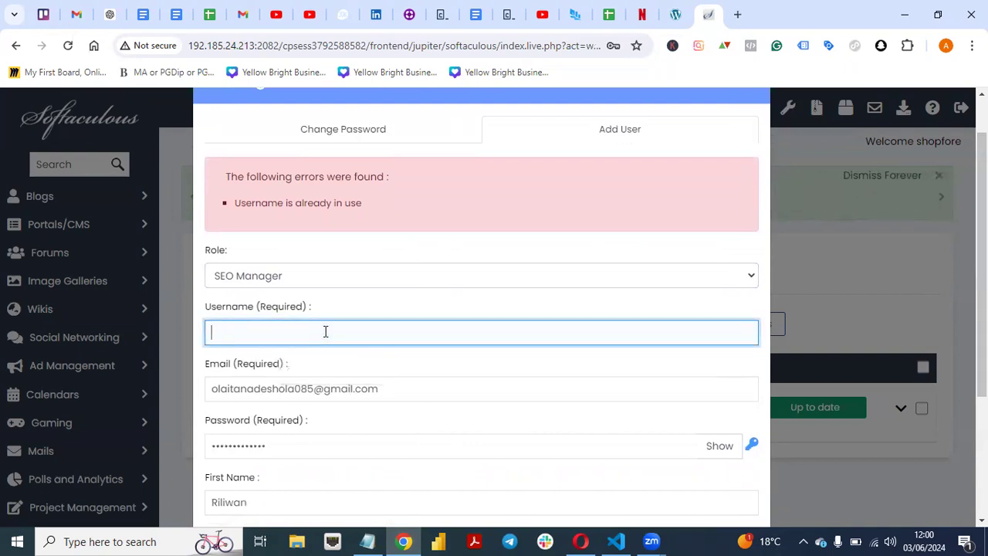
drag(982, 262, 982, 291)
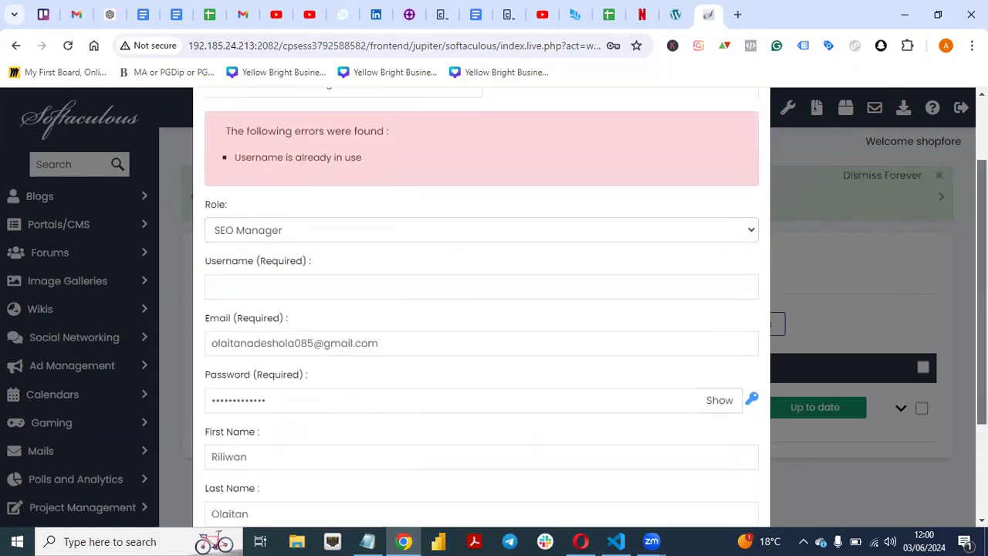
click(368, 541)
scroll(161, 492, down, 1)
- Add a 'Username:' line with the new username and a 'Password:' label below it in the CRO Note
text(Username)
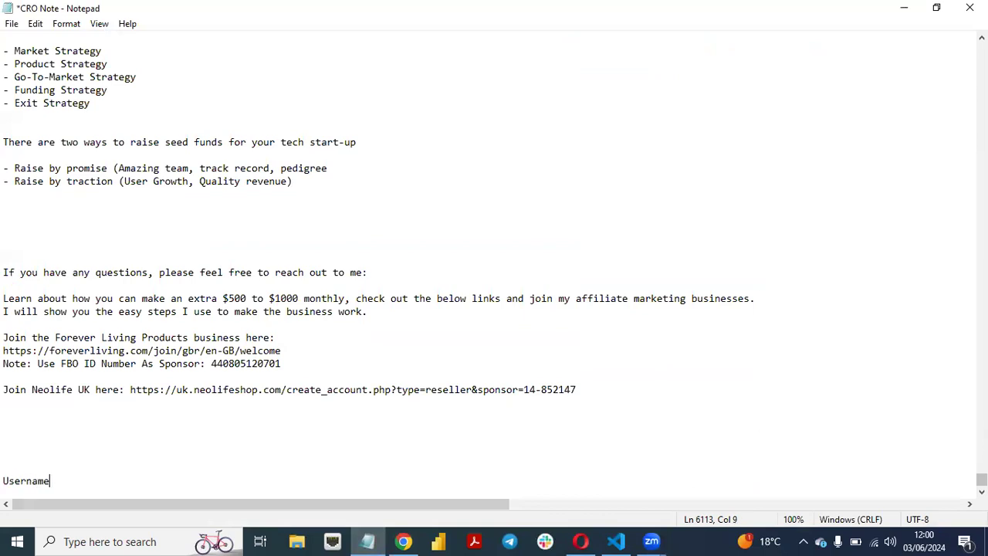
text(: Riliwan)
key(Return)
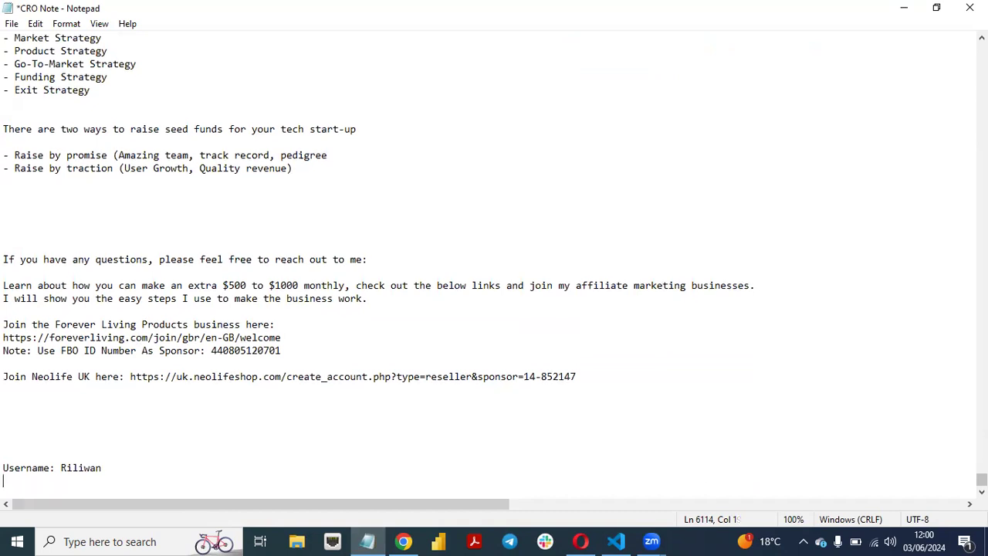
text(Password:)
- Set the username to the user's first name and resubmit until 'User added successfully!' appears
click(403, 541)
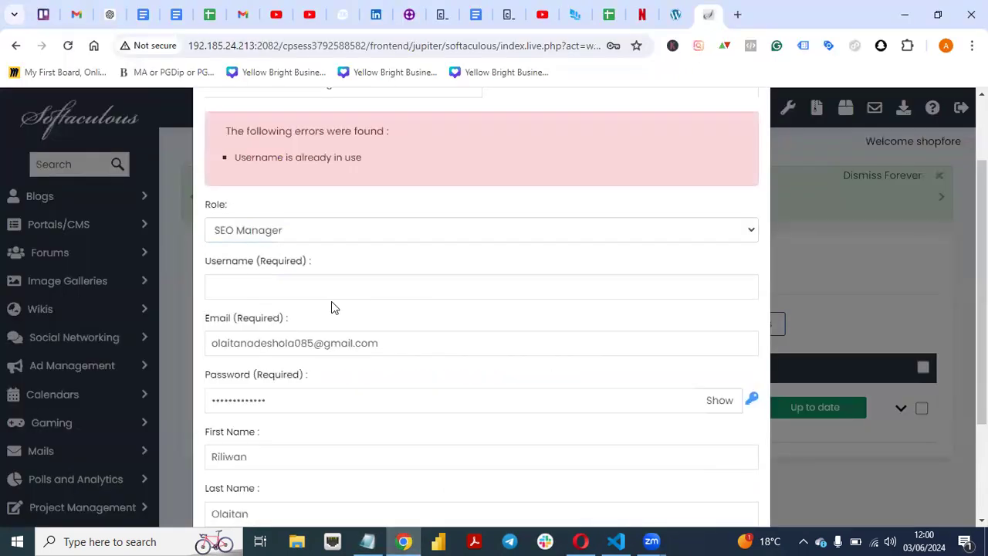
click(343, 296)
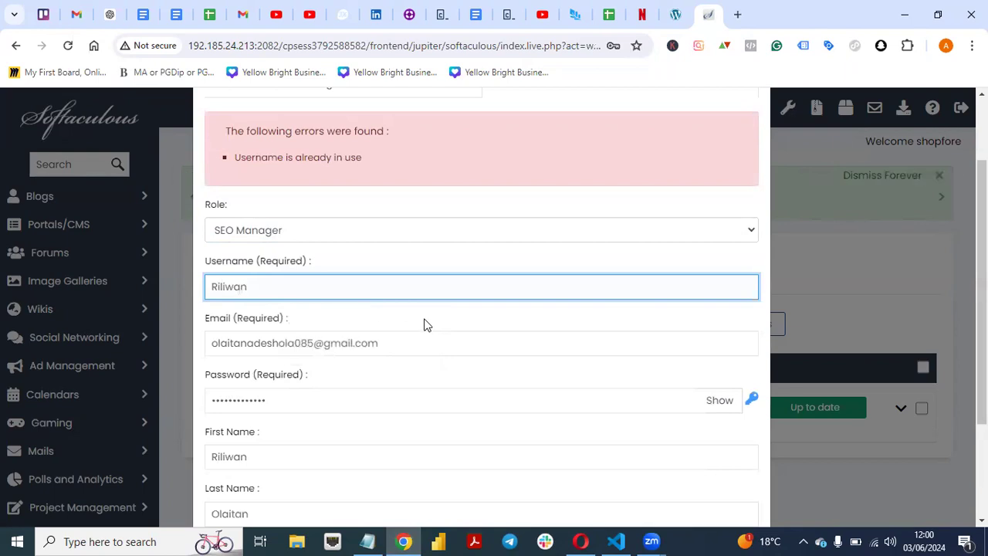
click(430, 321)
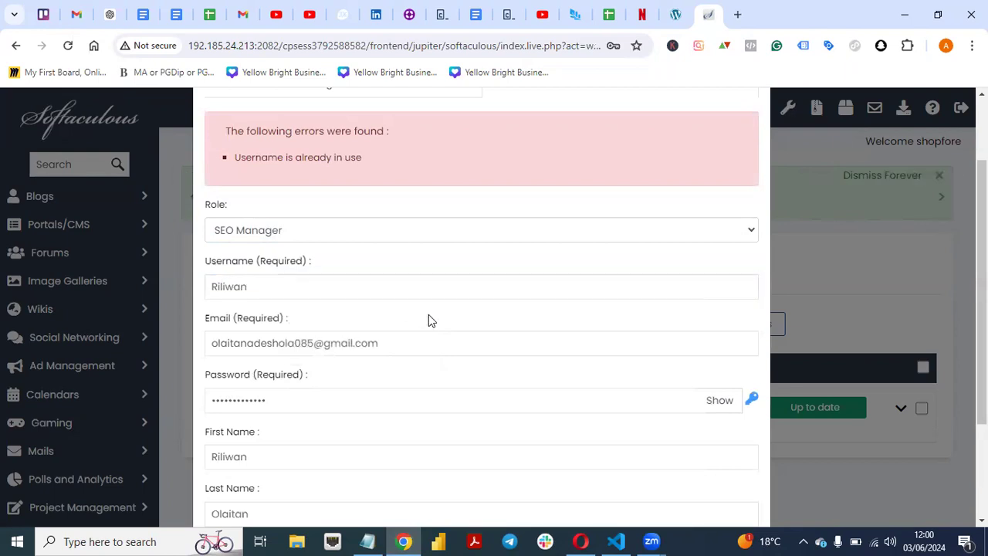
scroll(982, 309, down, 2)
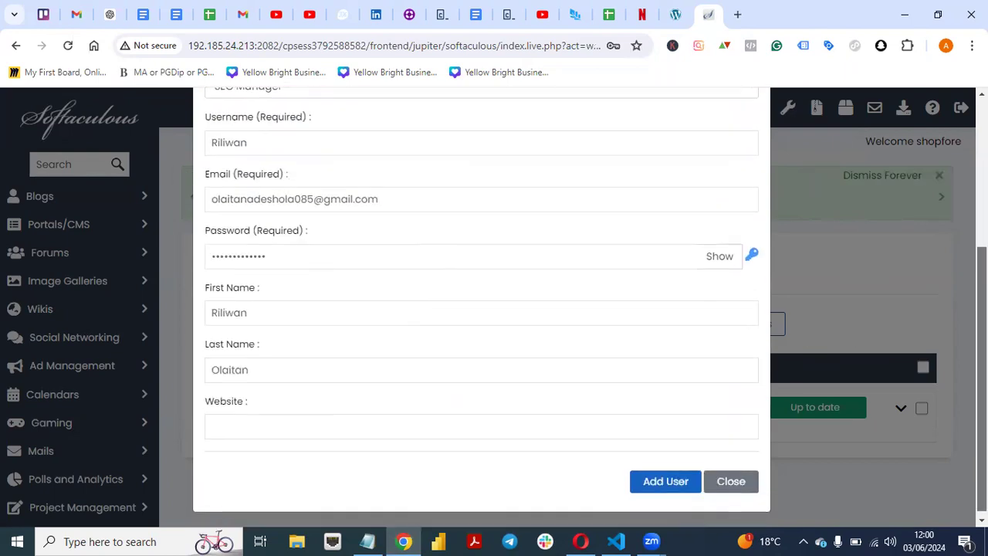
click(666, 476)
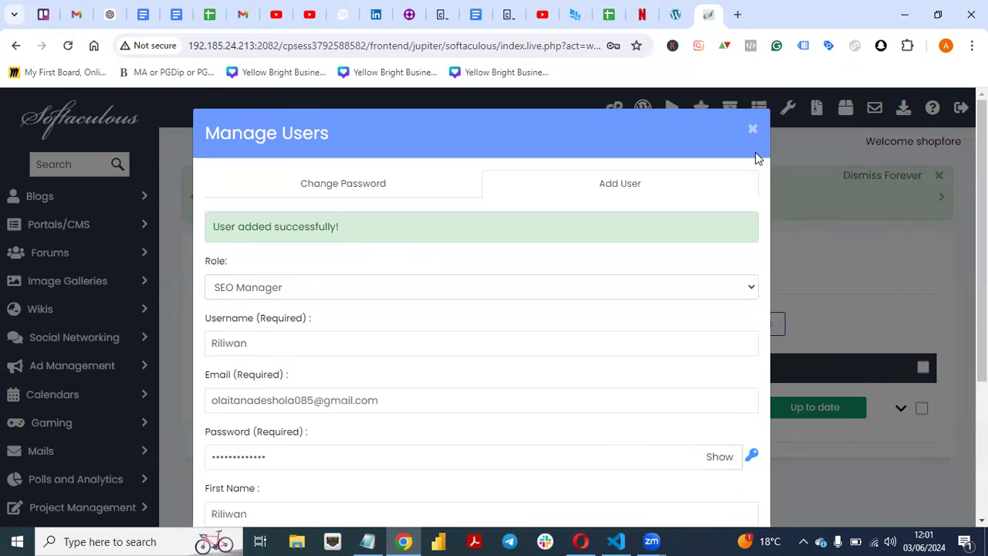
- Refresh Gmail and check the Primary, Promotions and Social categories for new mail
click(582, 541)
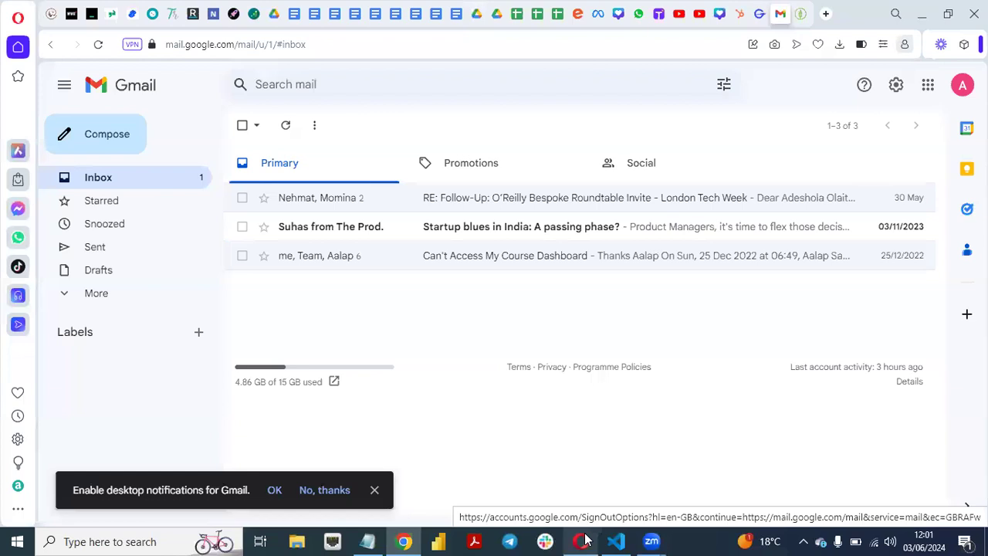
click(287, 127)
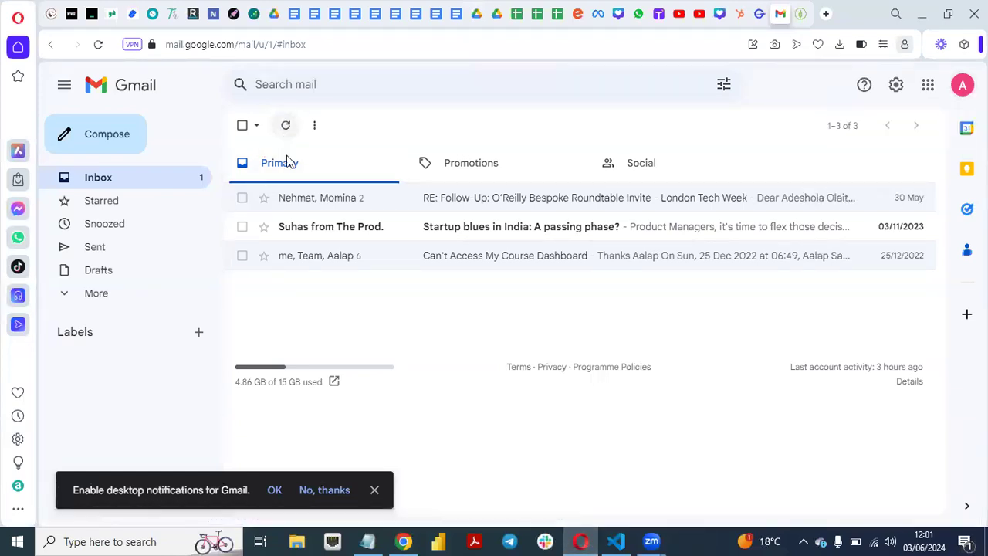
click(99, 46)
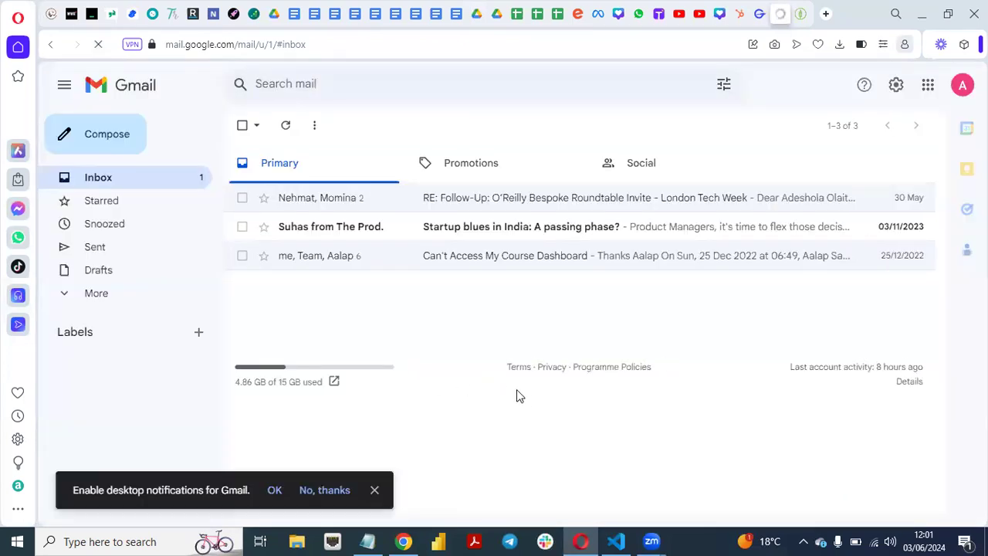
click(483, 162)
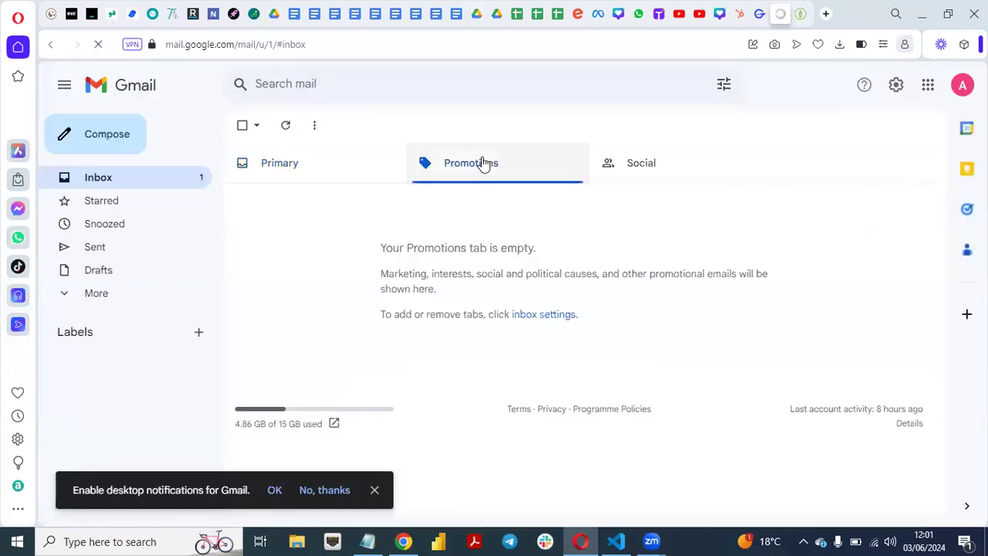
click(654, 167)
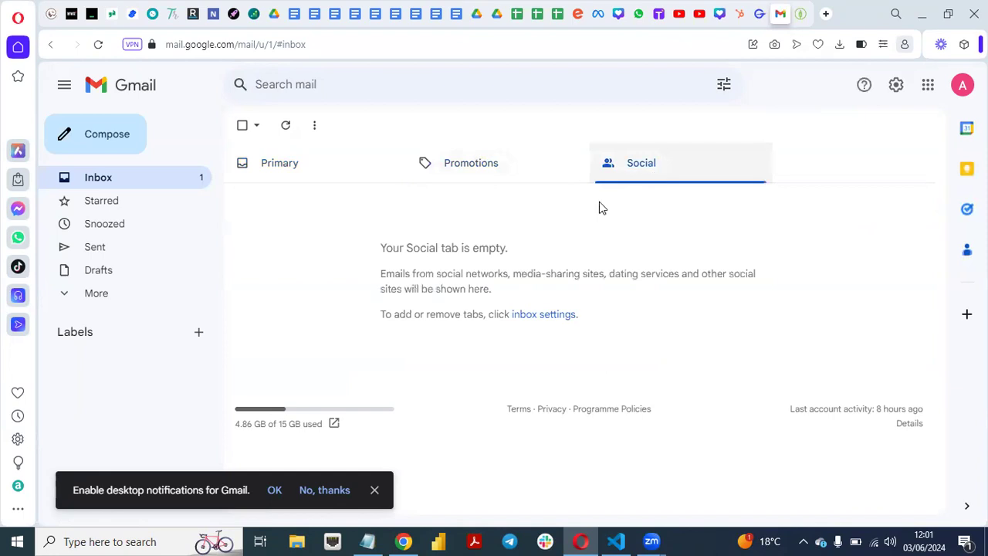
click(476, 171)
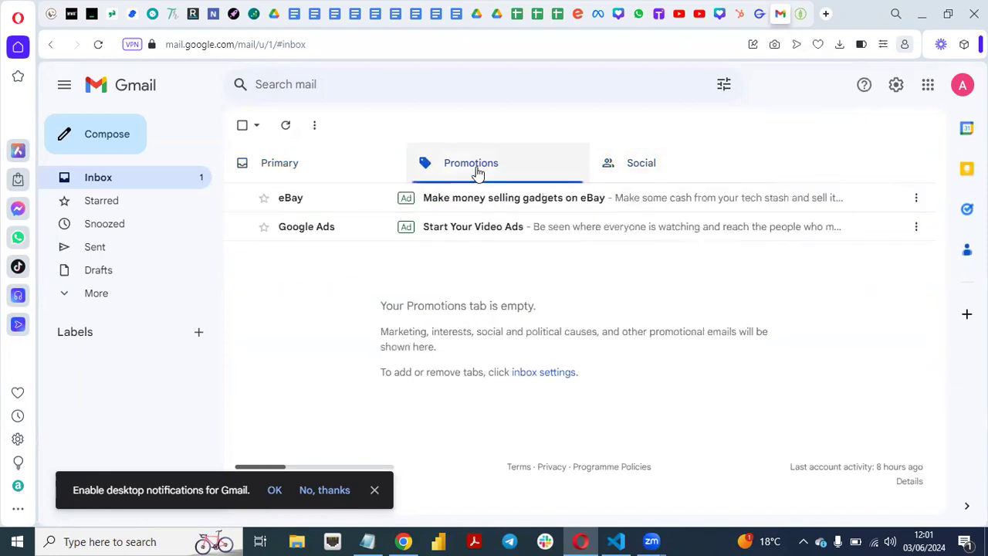
click(323, 171)
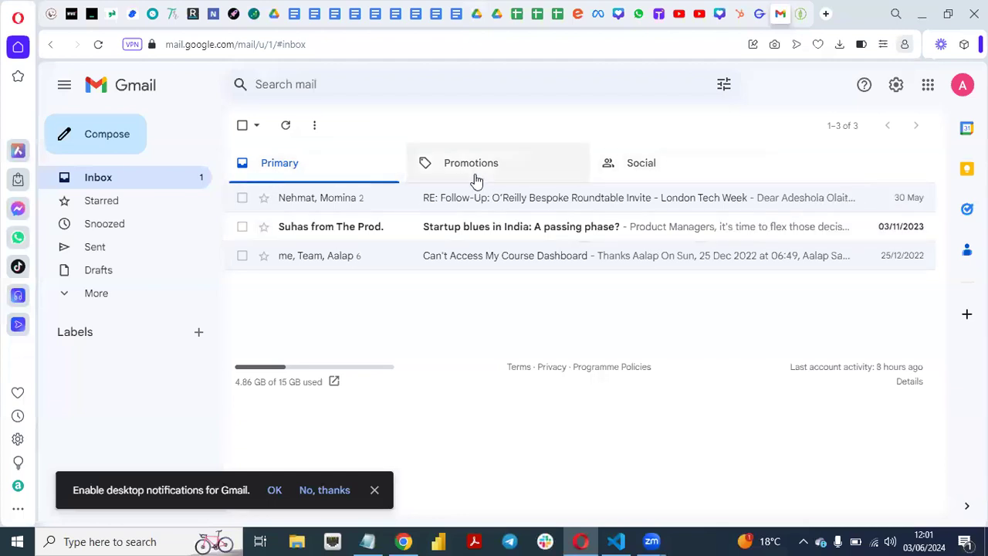
- Read the newest message in the Spam folder, then return to the inbox
click(82, 301)
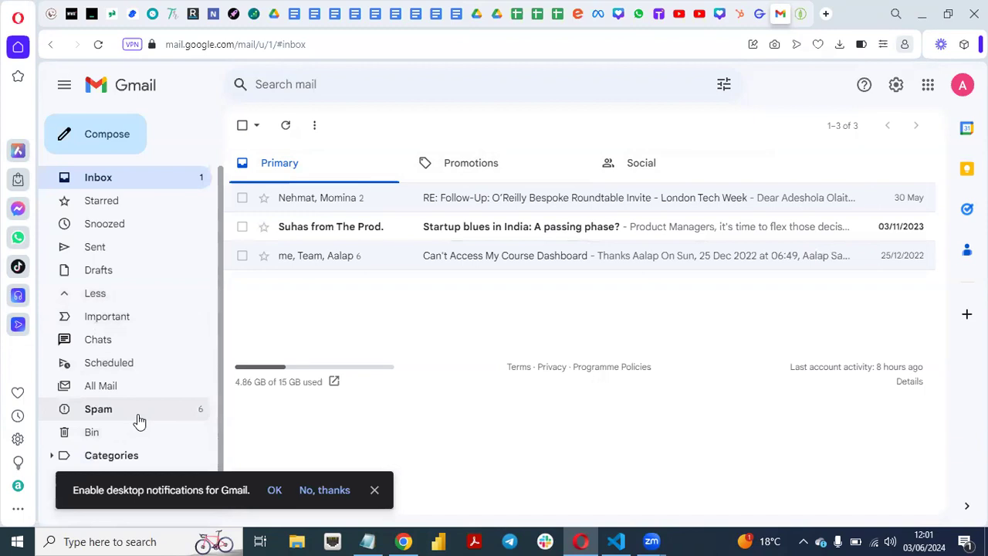
click(137, 419)
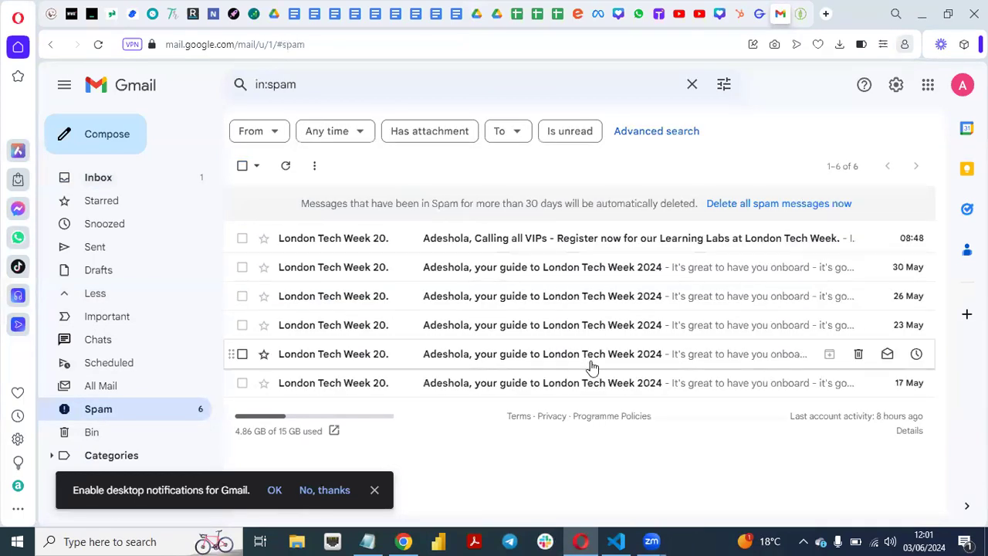
click(557, 241)
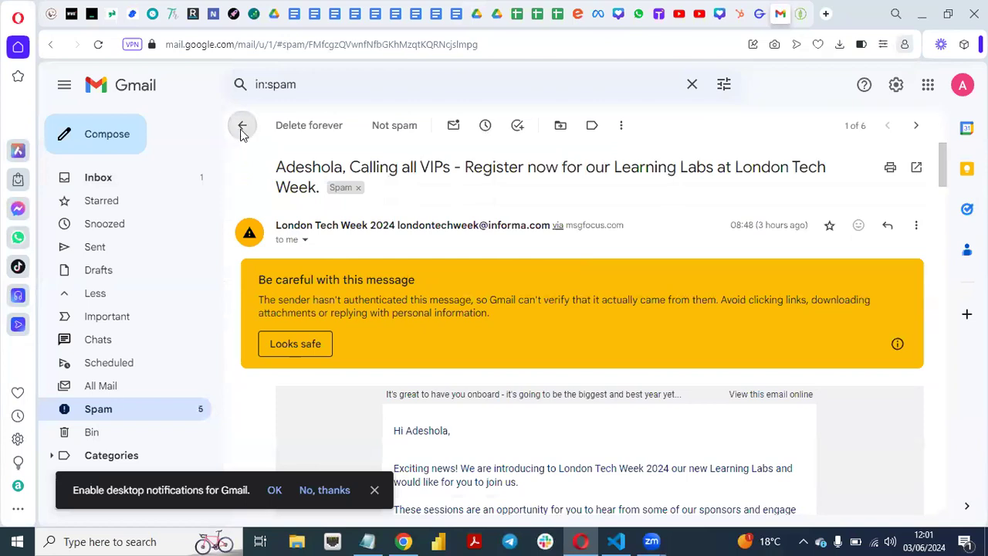
click(243, 125)
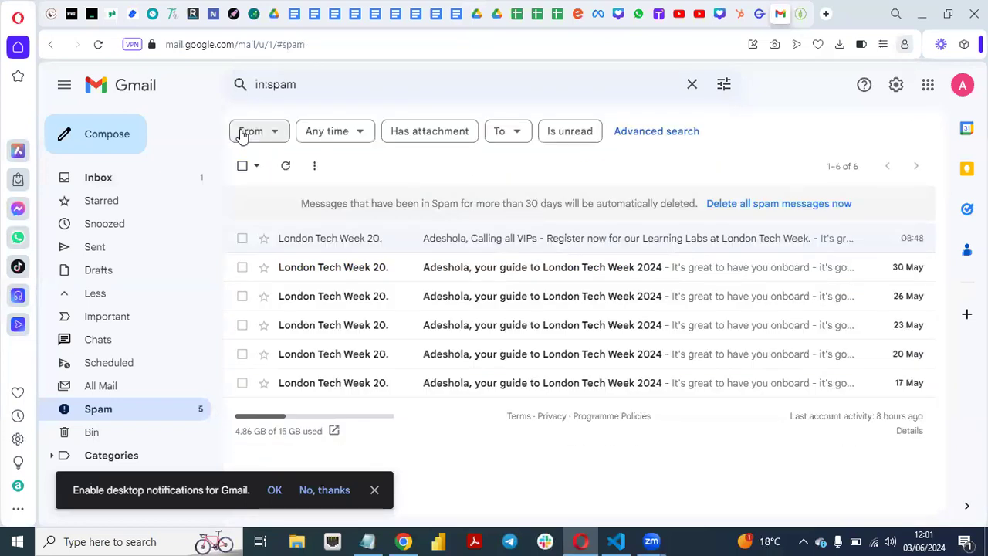
click(140, 182)
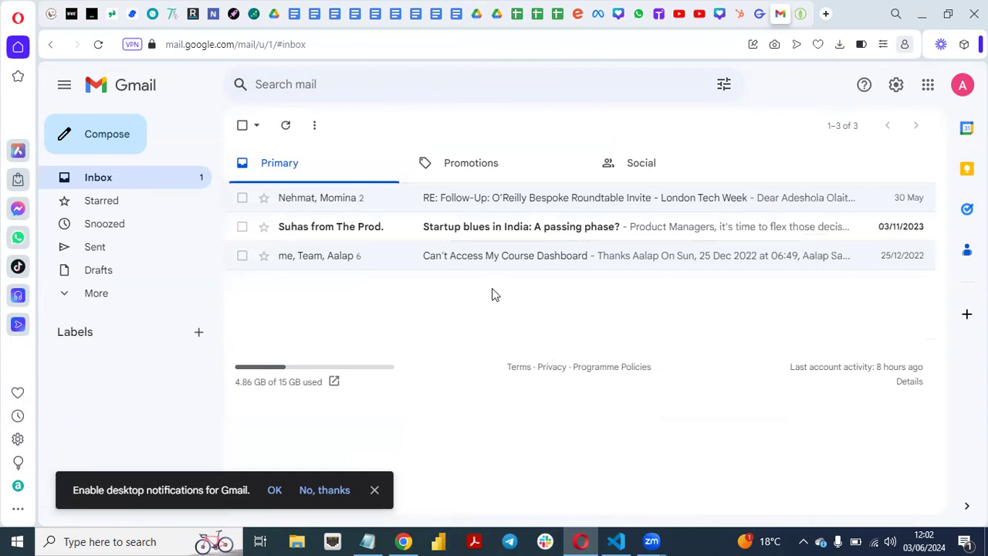
- Copy the shop site's web address from its WordPress tab in Chrome
click(400, 541)
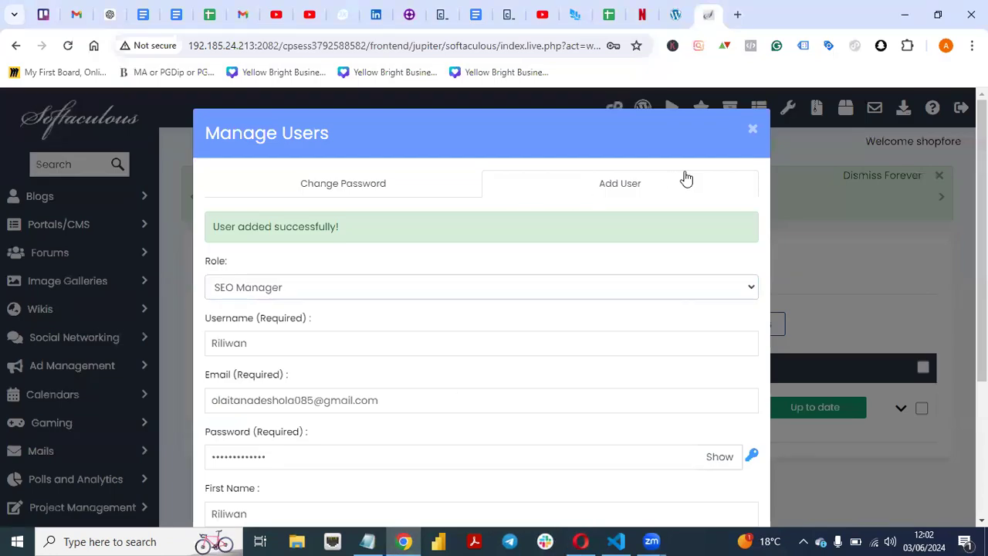
click(675, 15)
key(ctrl+l)
key(End)
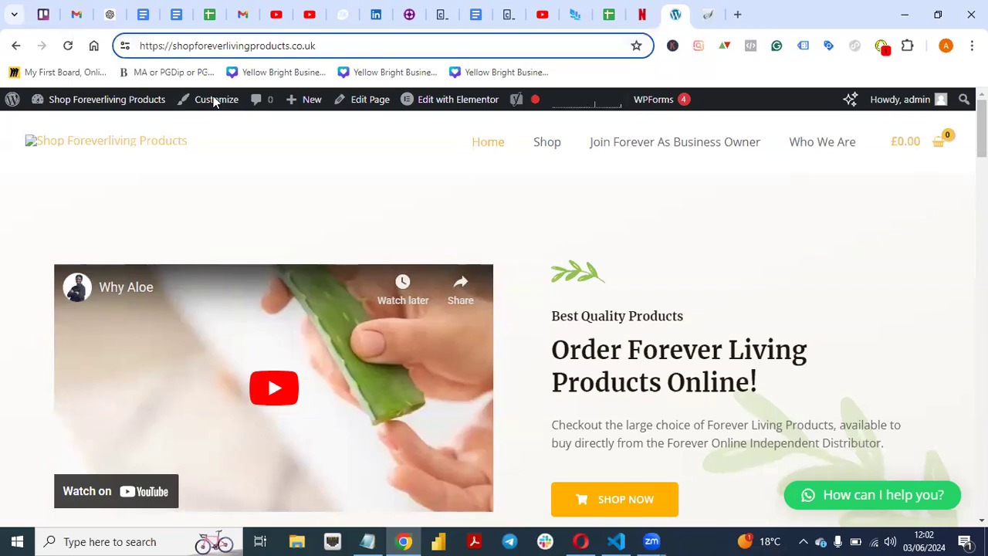
key(ctrl+a)
key(ctrl+c)
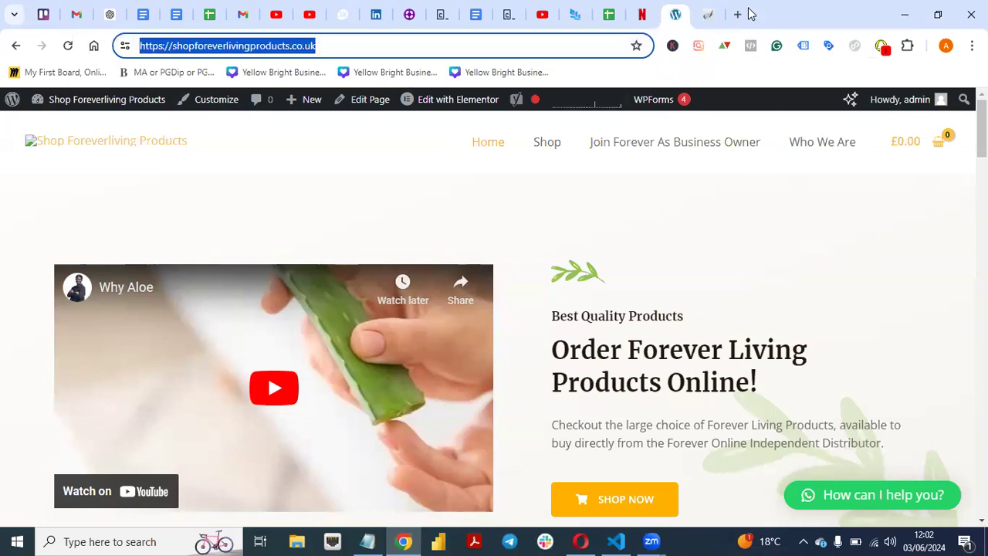
- Open the site's wp-admin Dashboard in a new Chrome tab from the pasted address
click(738, 16)
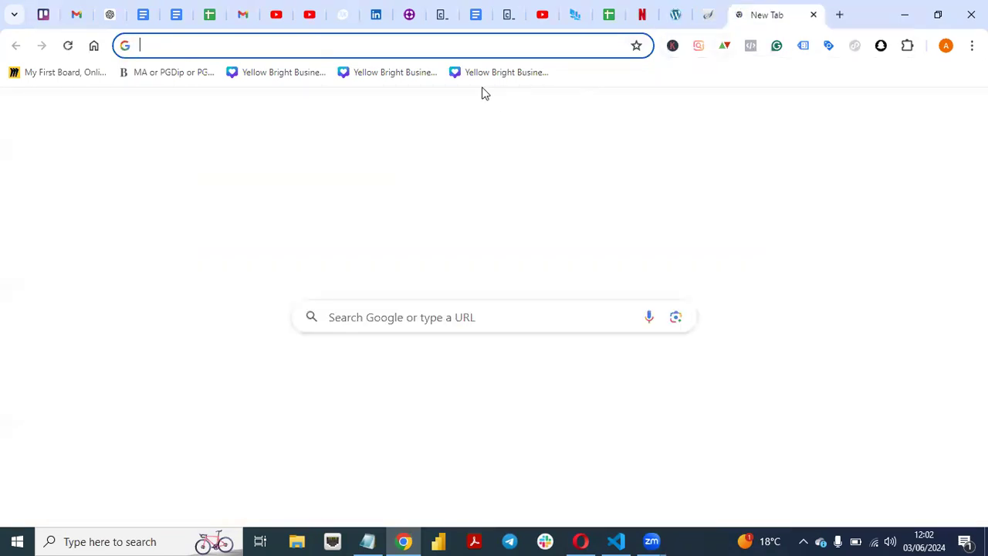
click(446, 40)
key(ctrl+v)
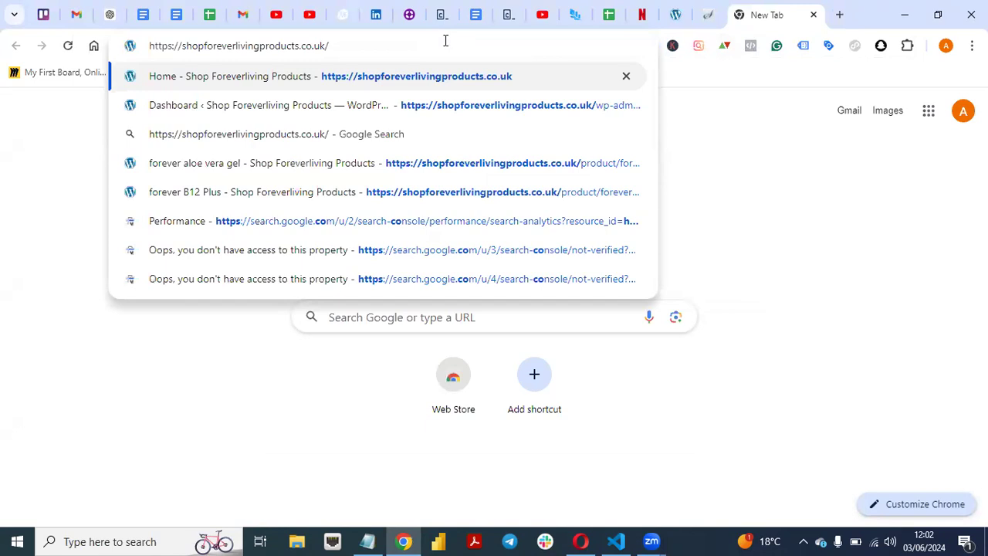
click(403, 105)
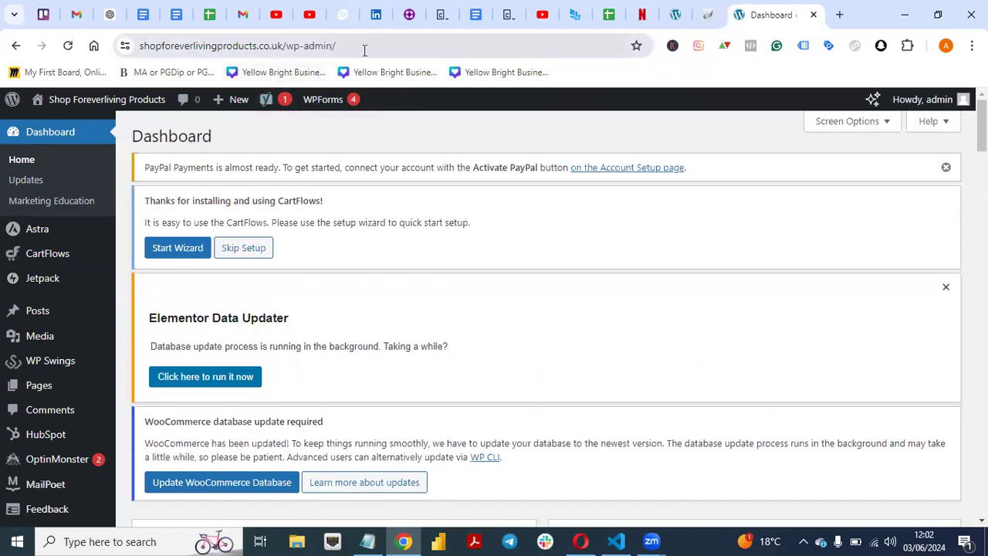
click(365, 47)
key(ctrl+c)
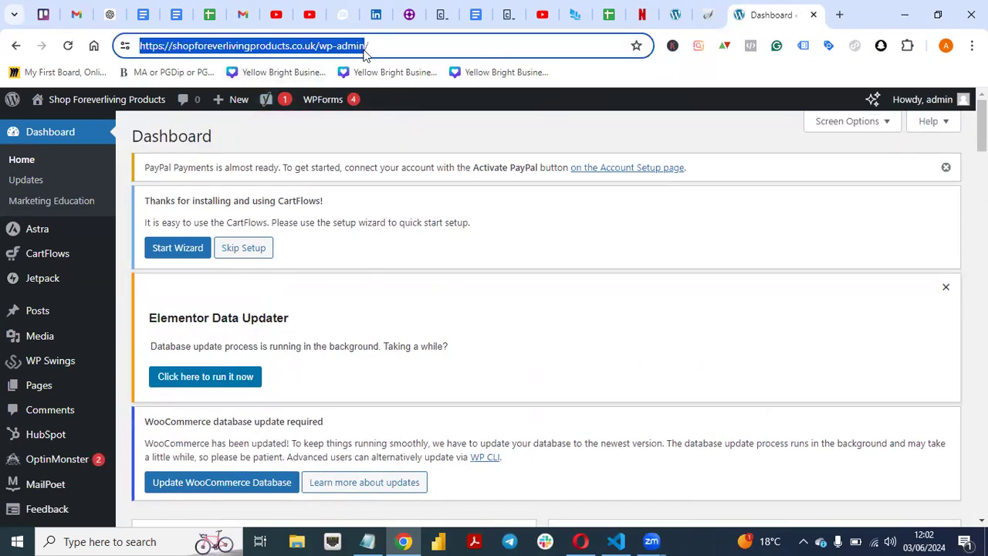
click(581, 541)
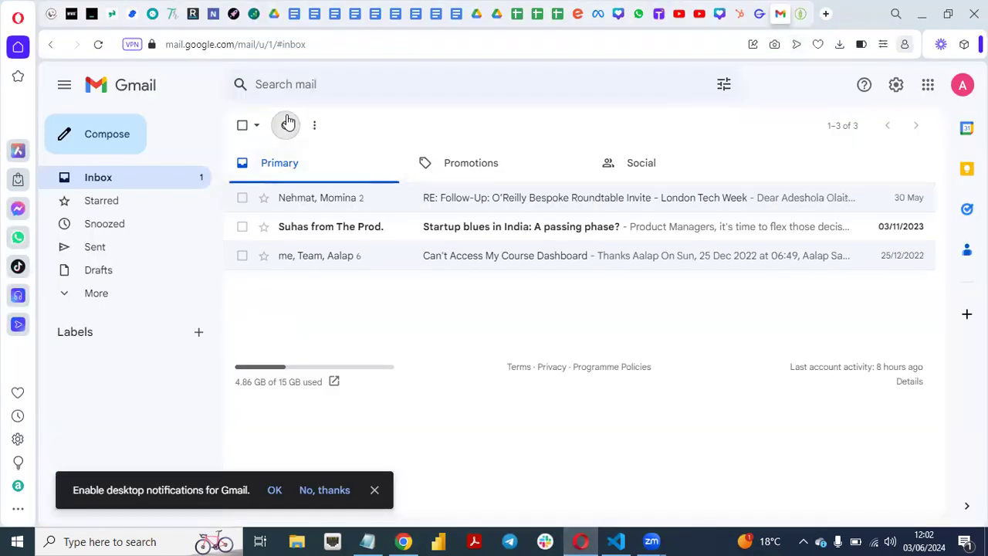
- In a new Opera tab, load the wp-admin login form and enter the new user's username
click(827, 15)
key(ctrl+v)
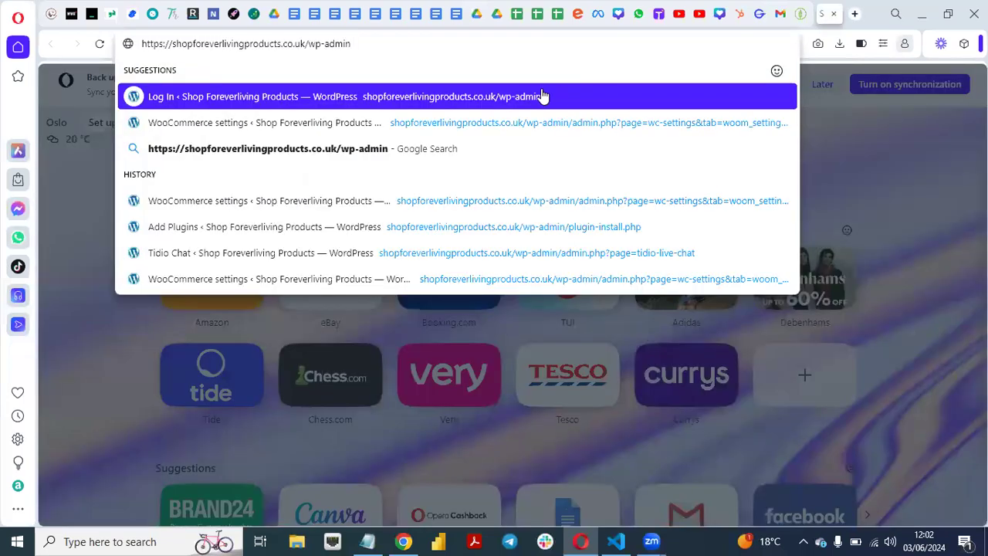
click(543, 96)
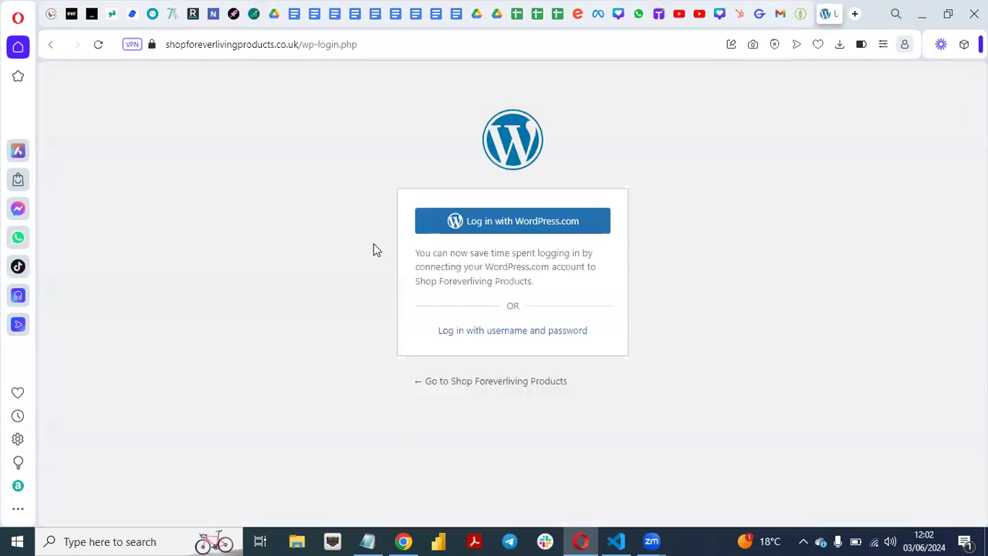
click(525, 332)
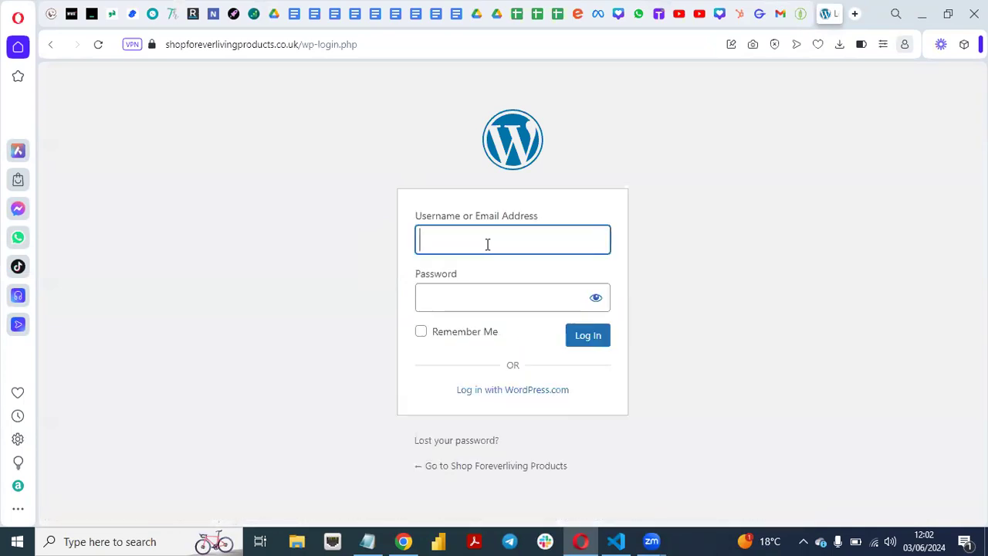
text(Riliwan)
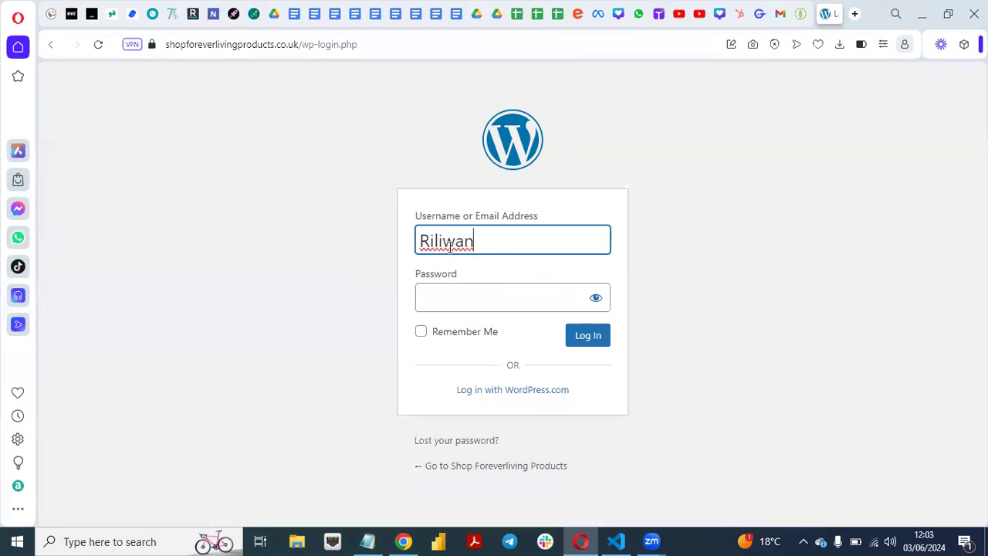
click(484, 300)
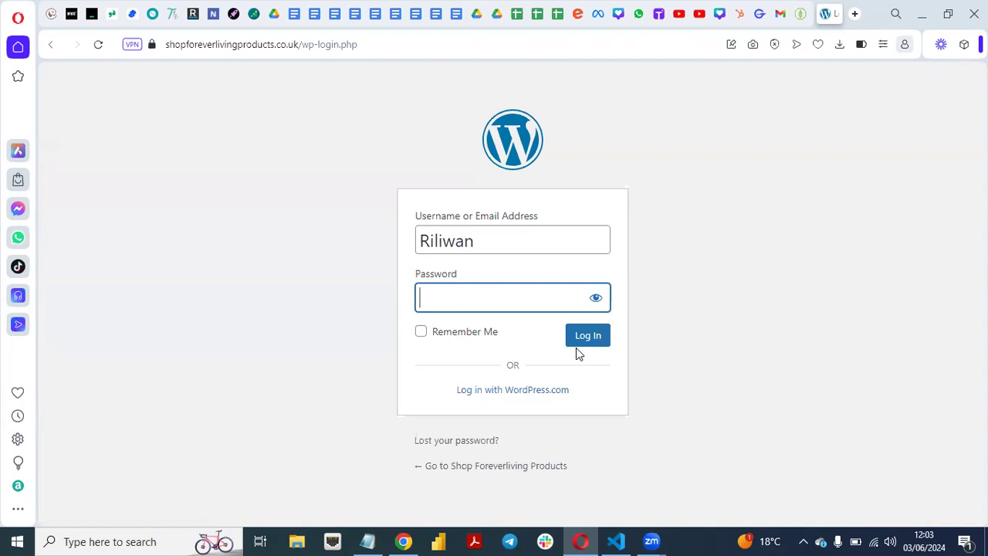
click(403, 541)
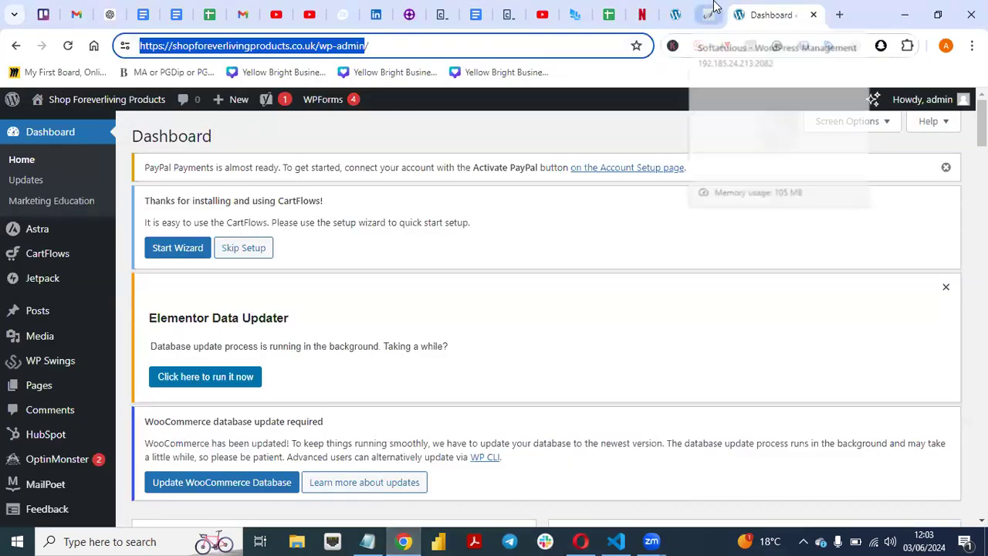
- Return to Softaculous Manage Users and confirm the Role remains SEO Manager
click(711, 9)
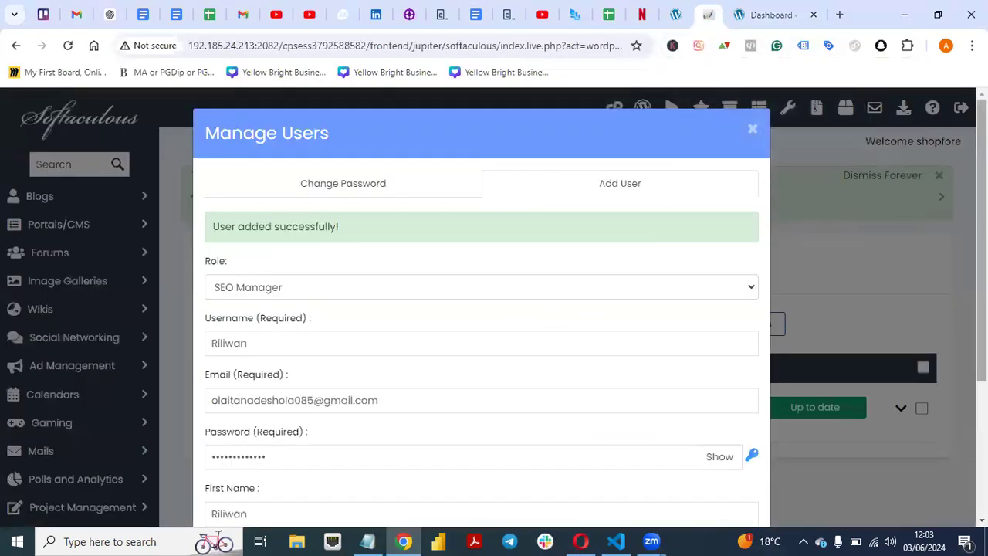
scroll(753, 230, down, 1)
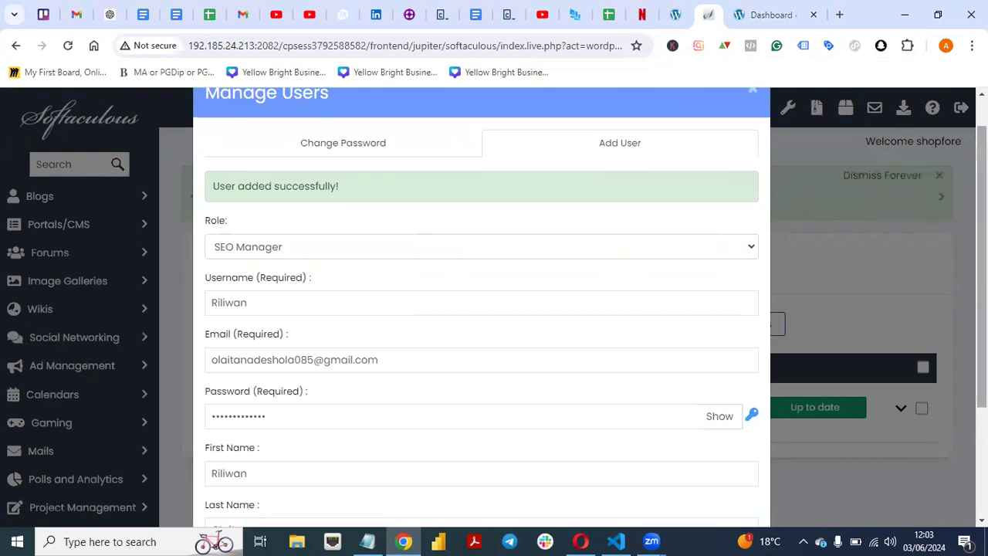
click(743, 250)
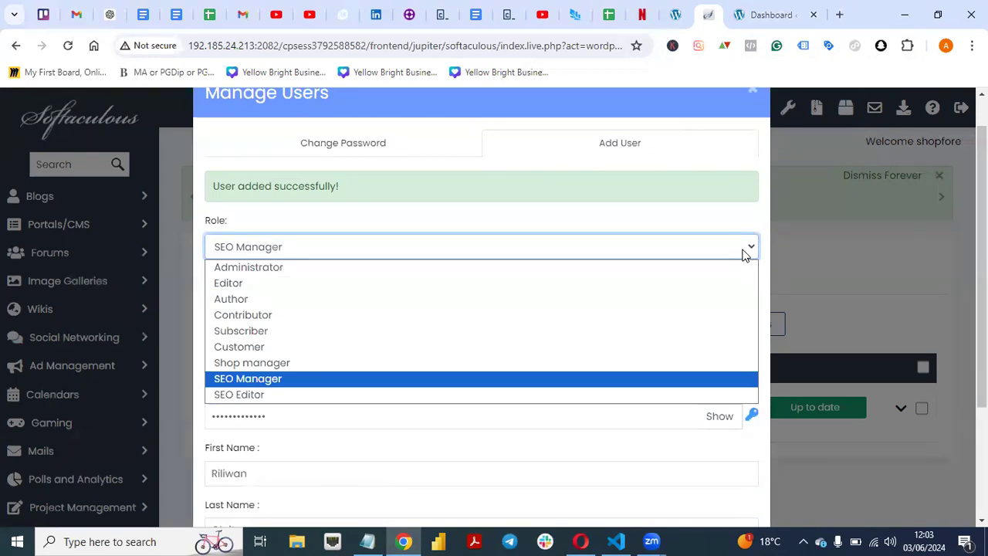
click(594, 206)
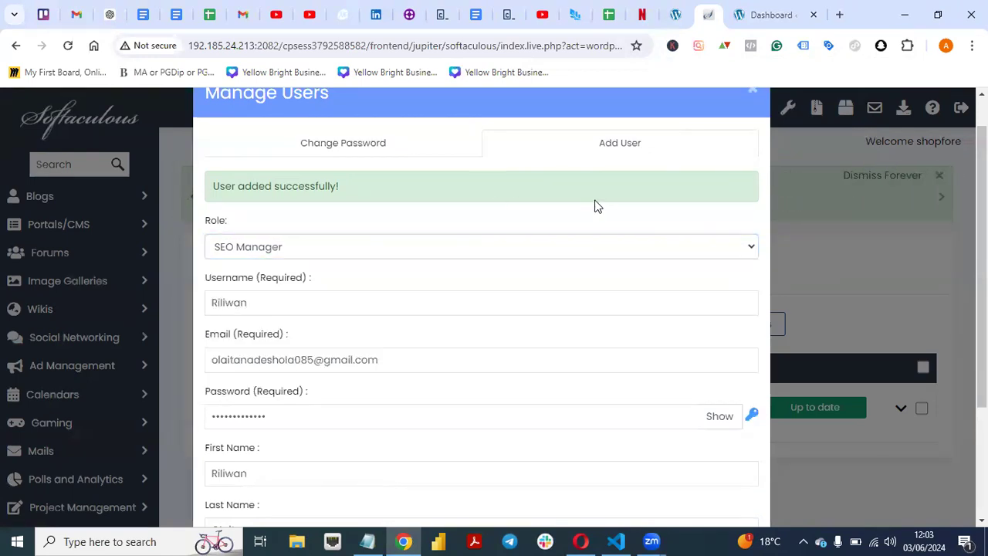